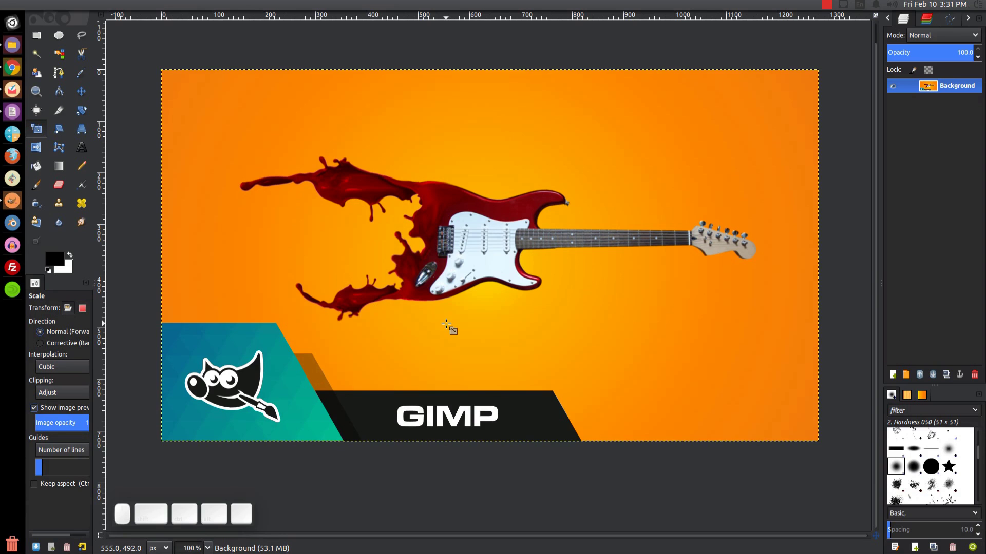
Create a new 1280 × 720 px image at 72 ppi in RGB color, filled with the background color.
left_click_drag(449, 325, 439, 336)
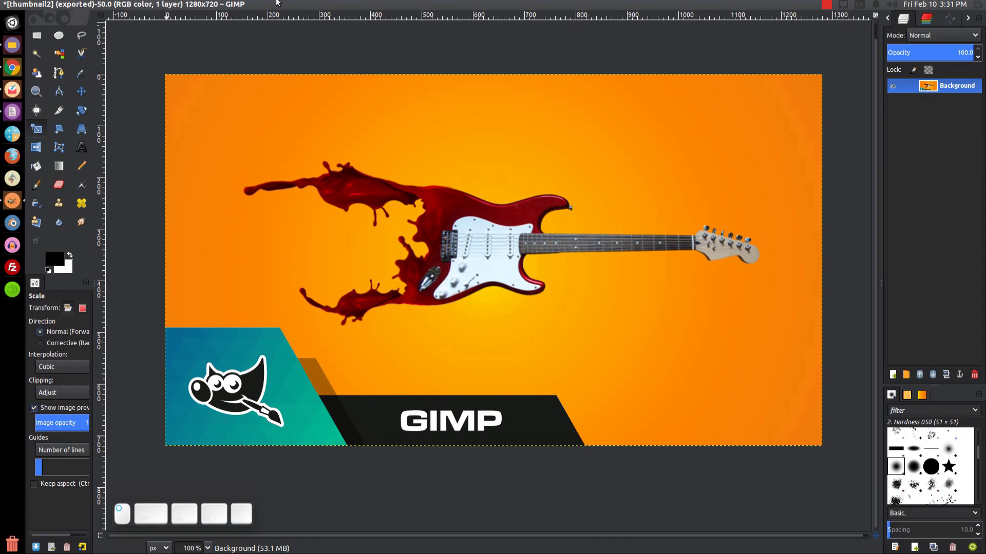
left_click(50, 5)
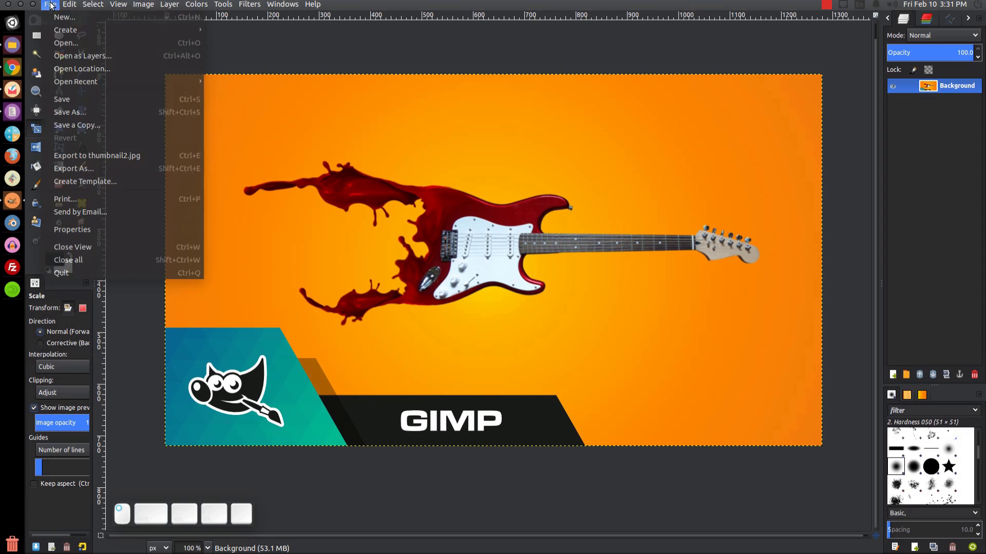
left_click(58, 18)
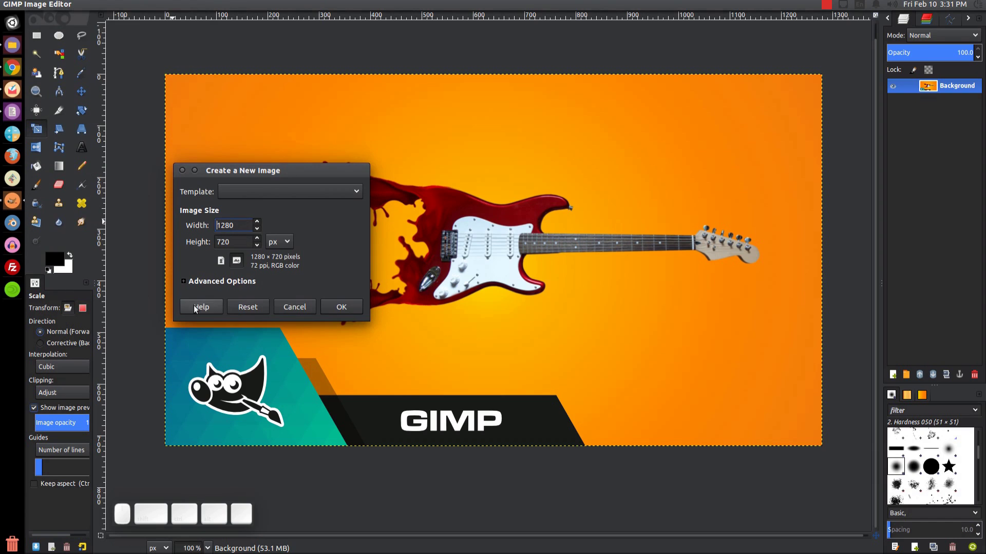
left_click(203, 282)
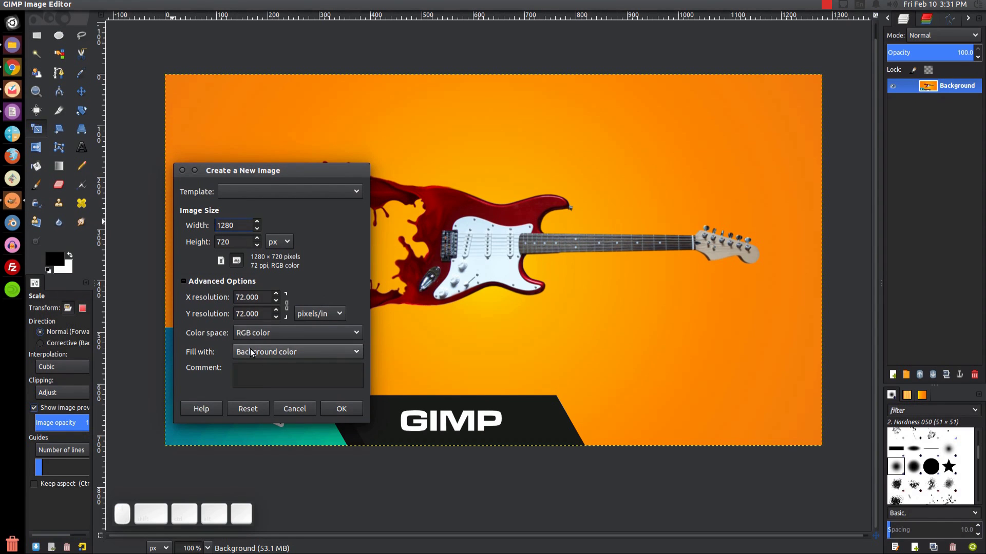
left_click(254, 335)
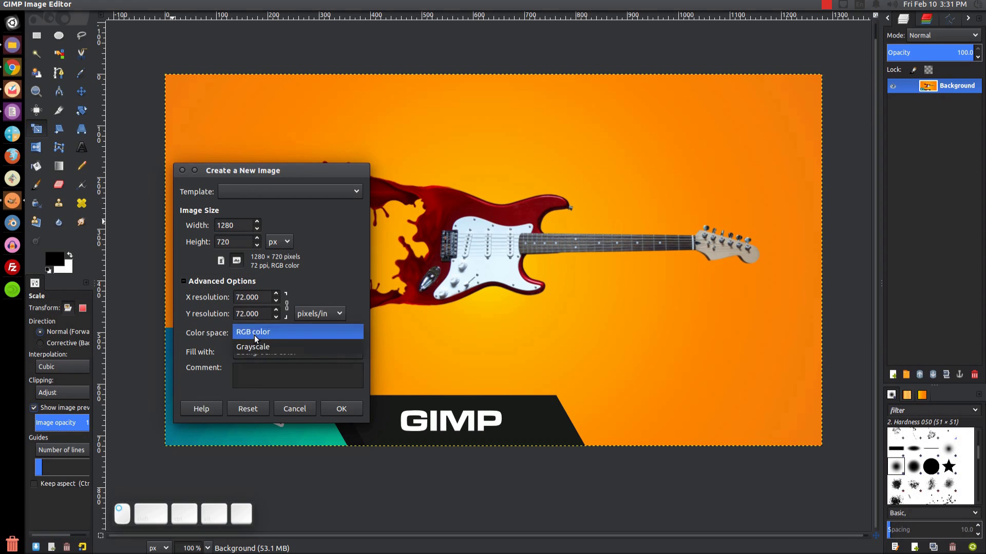
left_click(178, 336)
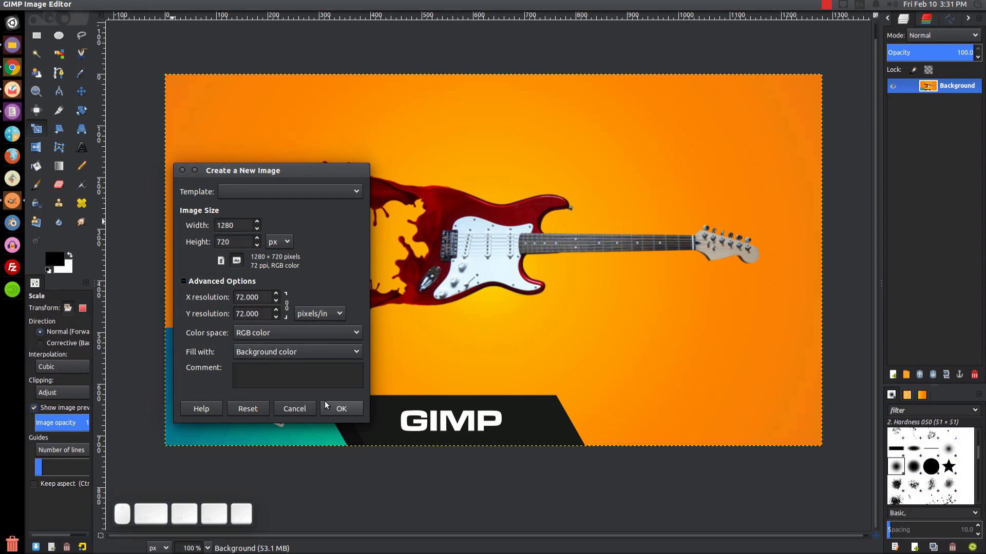
left_click(336, 409)
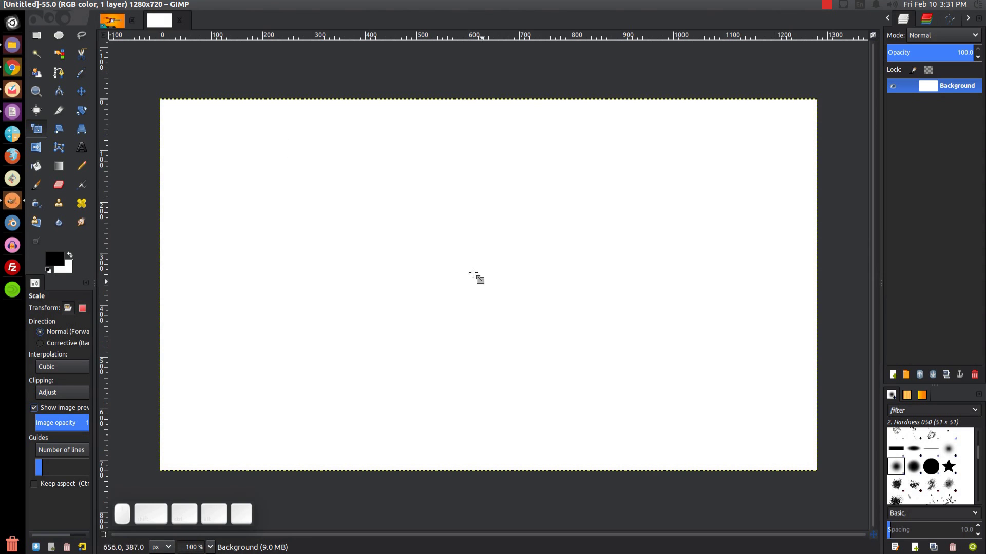
Fill the blank canvas with a radial Yellow Orange gradient running from the centre out past the upper-left corner.
left_click(112, 21)
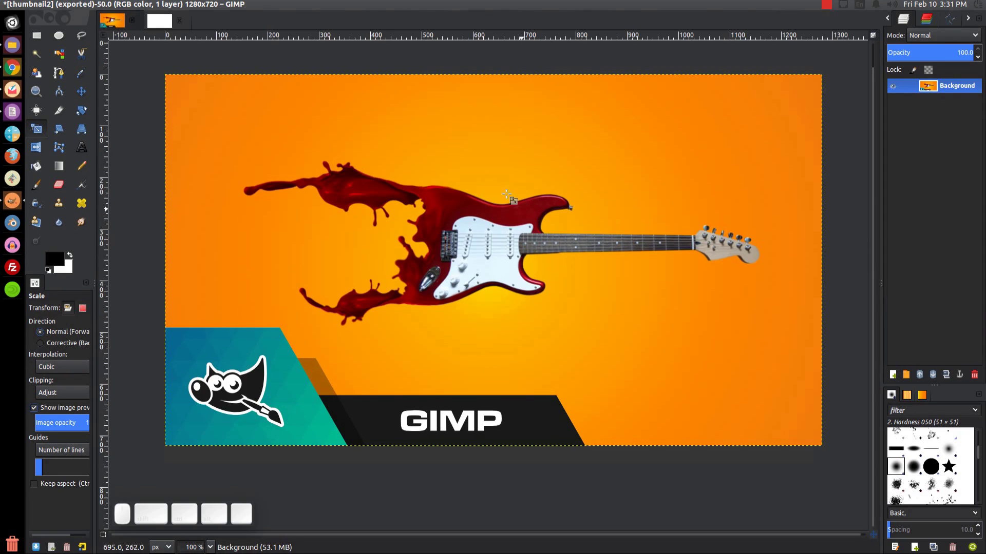
left_click(151, 23)
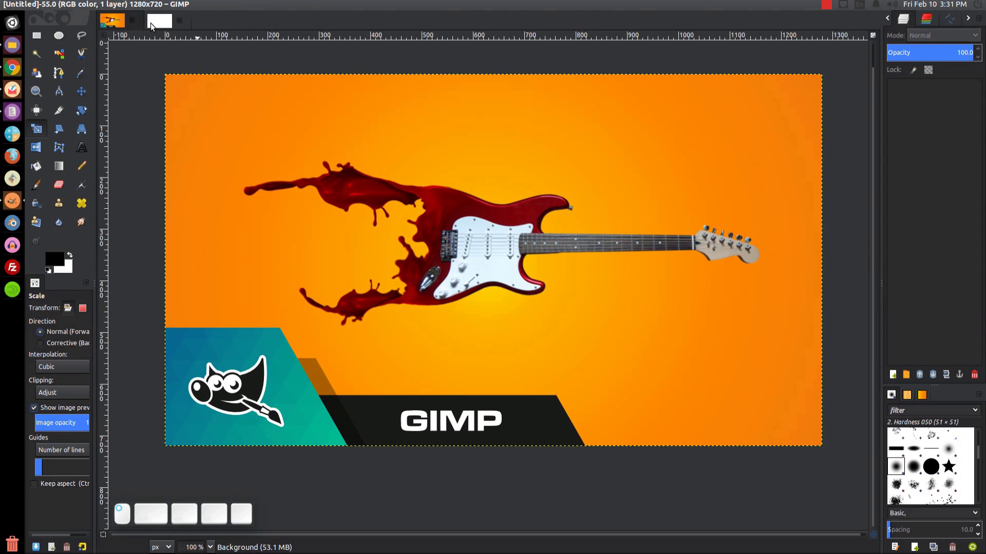
left_click(60, 168)
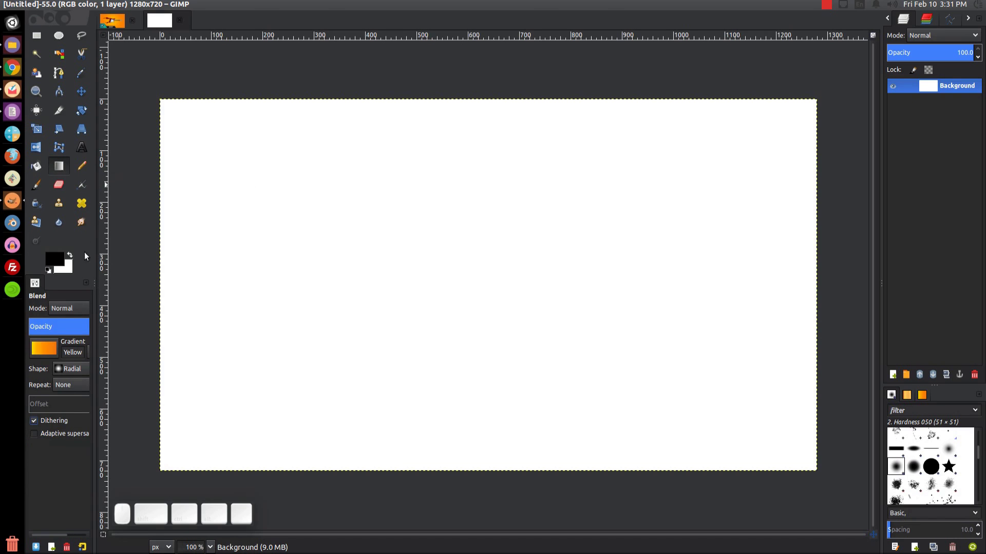
left_click(40, 349)
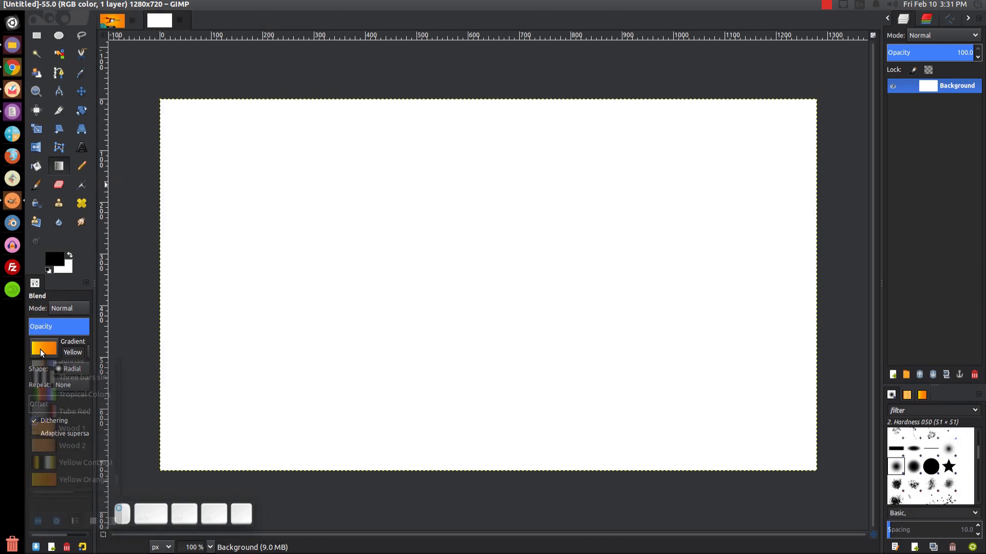
scroll(62, 449, "up", 2)
scroll(63, 448, "down", 2)
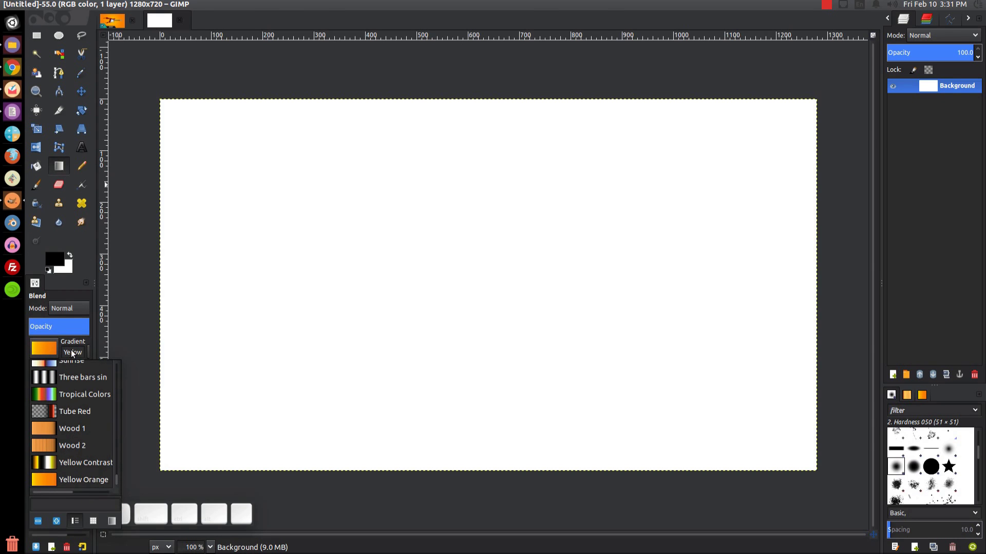
left_click(47, 346)
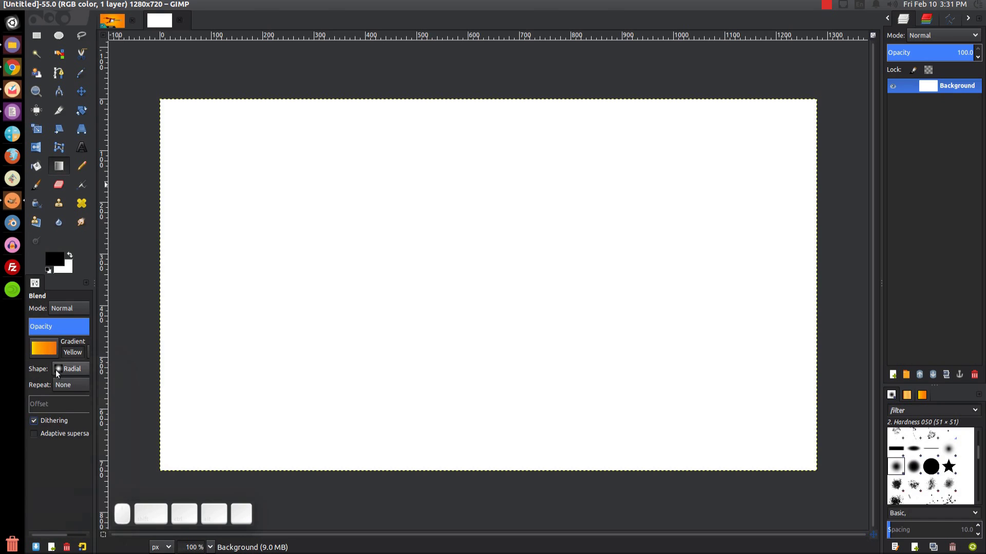
left_click(56, 370)
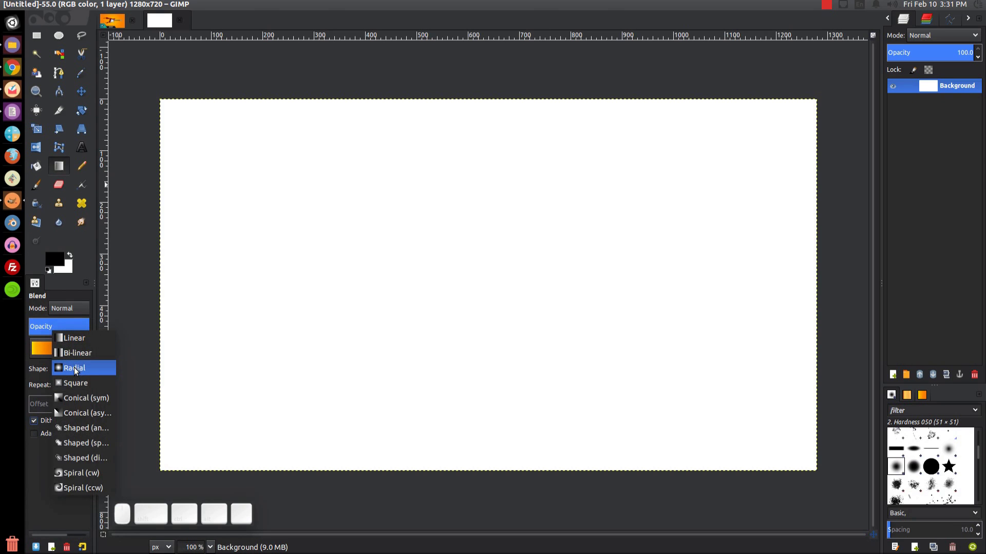
left_click(75, 370)
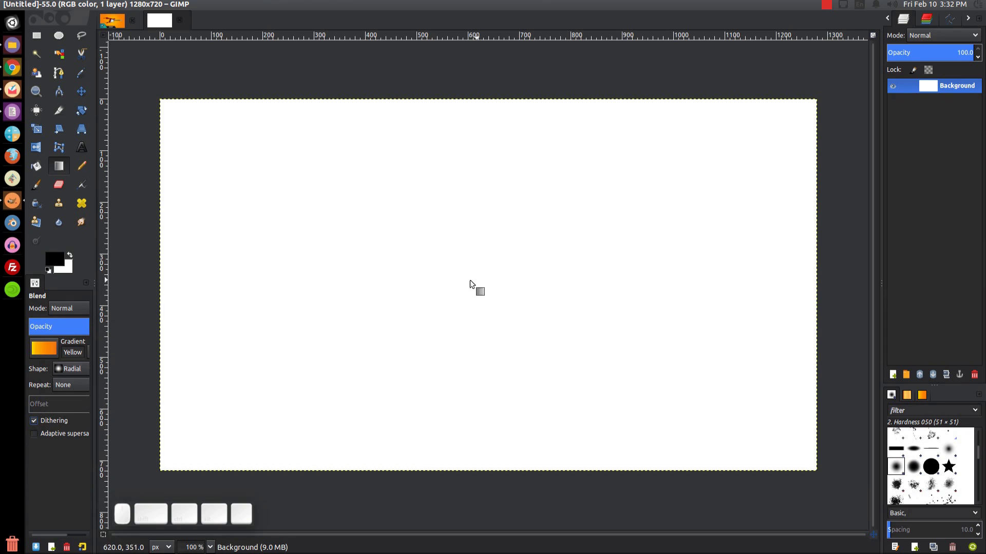
left_click_drag(478, 290, 133, 78)
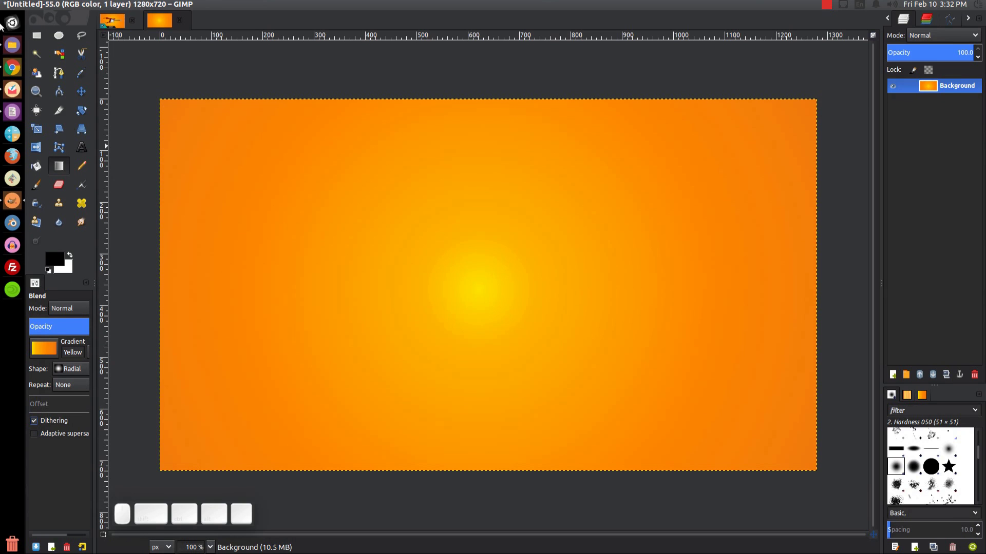
Bring electric-guitar-1669233_1280.png from the file manager's Tutorials folder into the new image as a layer.
left_click(12, 46)
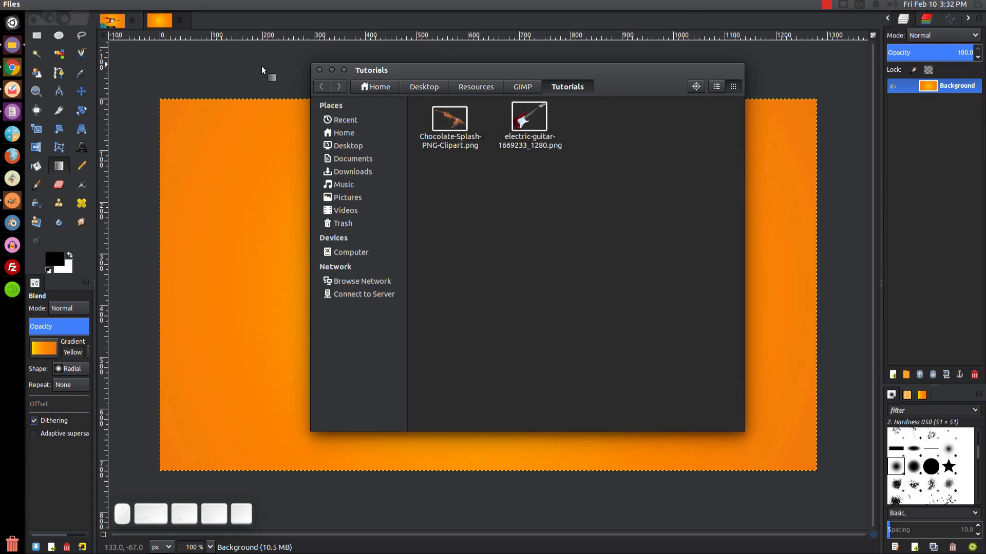
left_click_drag(580, 87, 854, 90)
left_click_drag(803, 121, 273, 409)
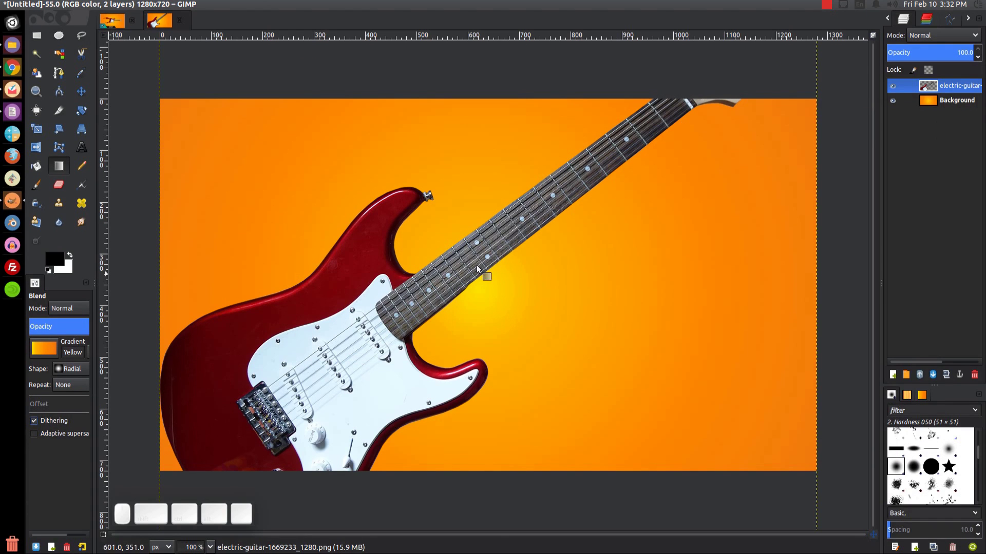
Scale the electric guitar layer down to about 546 × 448 px and place it near the canvas centre.
left_click(36, 130)
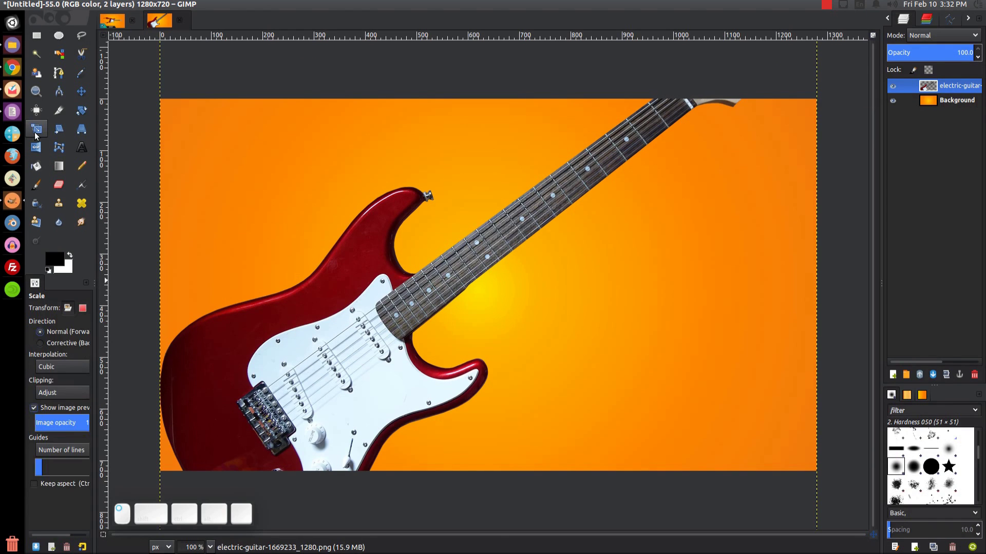
left_click(344, 338)
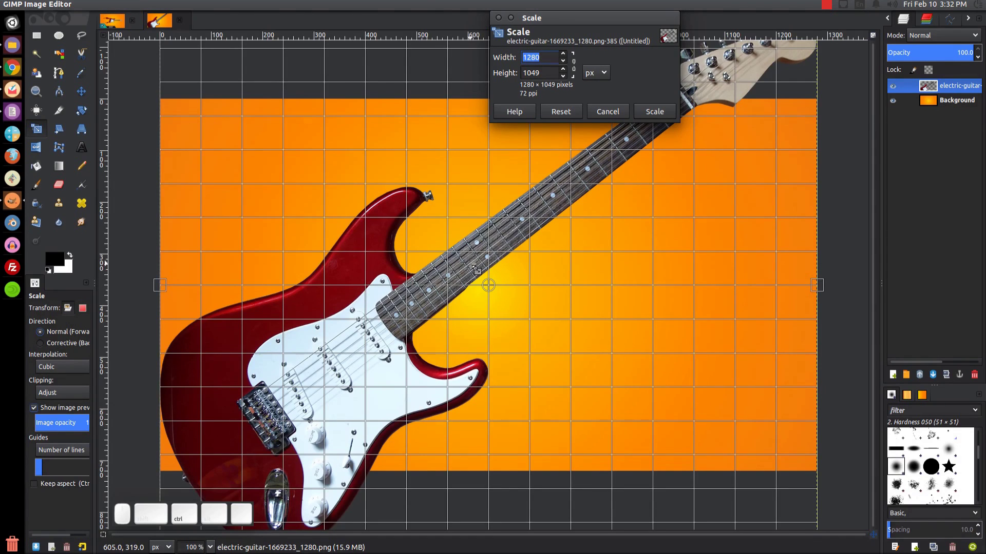
scroll(474, 268, "down", 1)
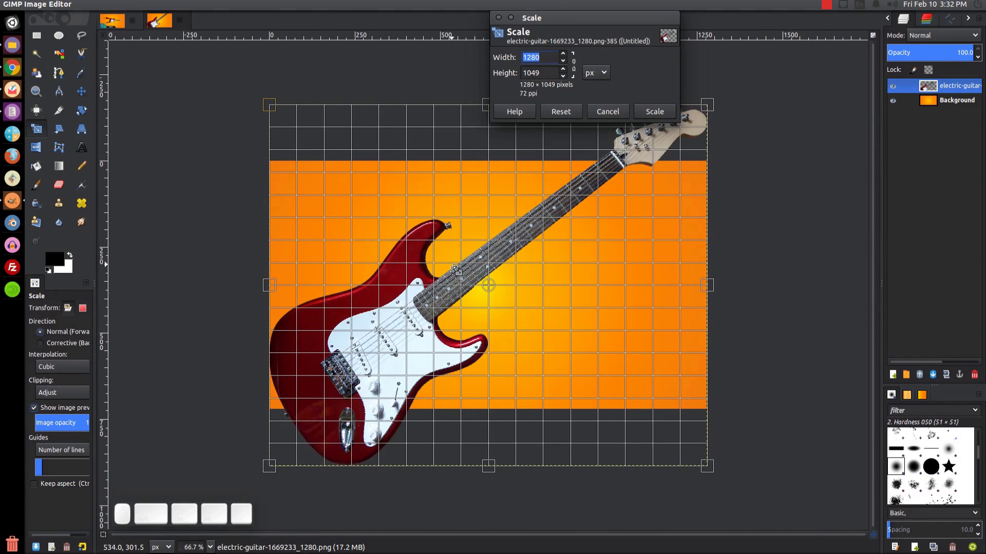
left_click_drag(266, 470, 497, 278)
left_click_drag(604, 205, 516, 284)
key("ctrl")
left_click_drag(419, 358, 437, 344)
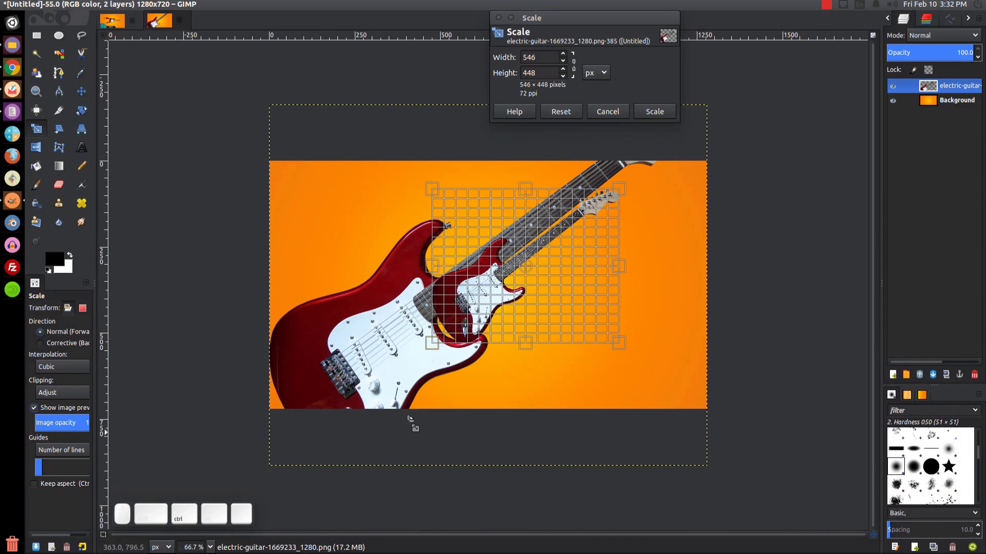
left_click(656, 111)
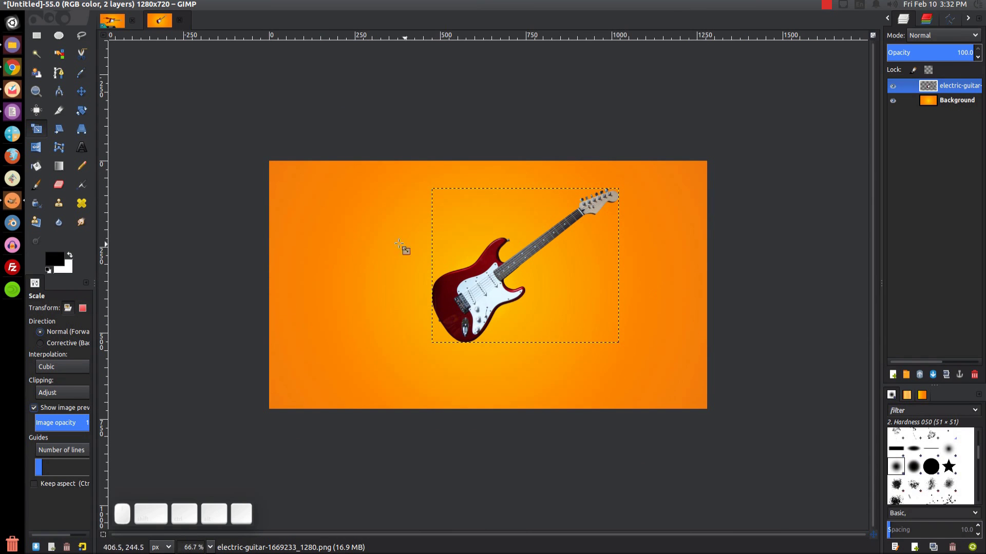
Rotate the guitar layer about 37.04° so the neck lies horizontal, and move it slightly right and down.
left_click(79, 113)
left_click_drag(601, 193, 639, 253)
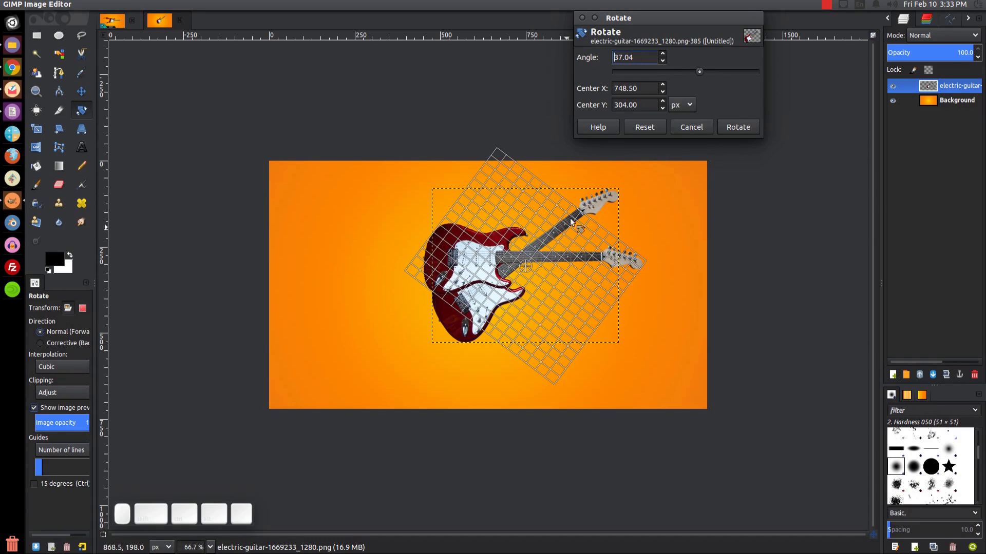
left_click(737, 127)
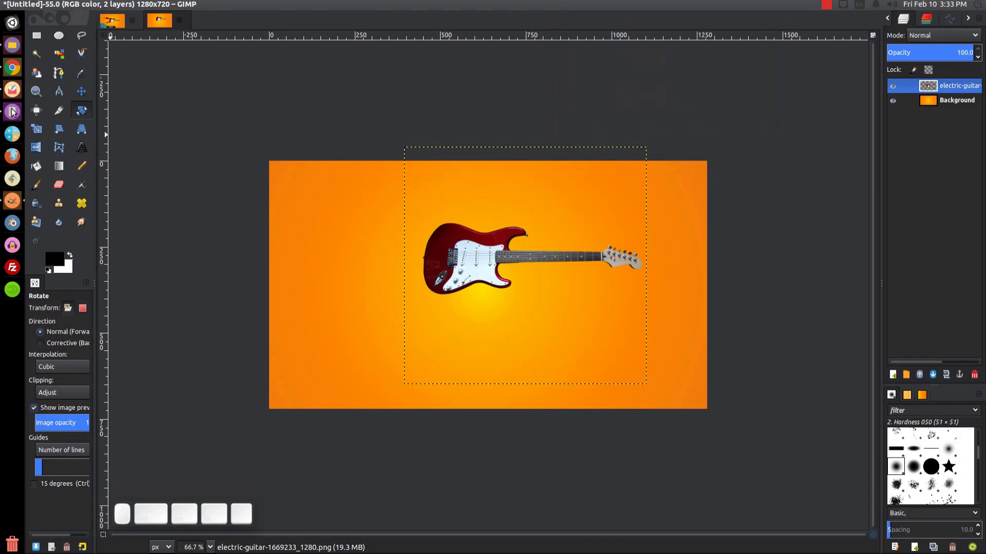
left_click(81, 92)
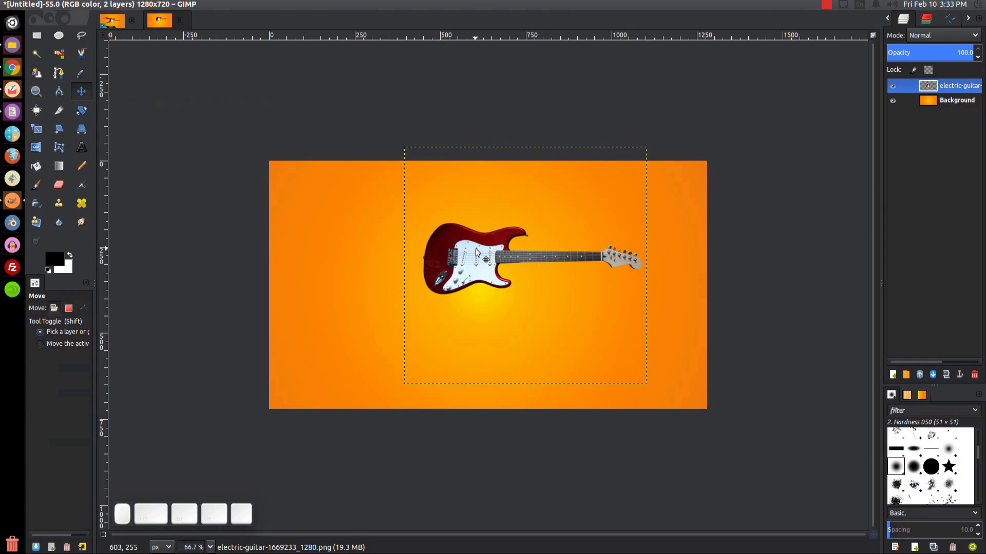
left_click_drag(475, 250, 519, 273)
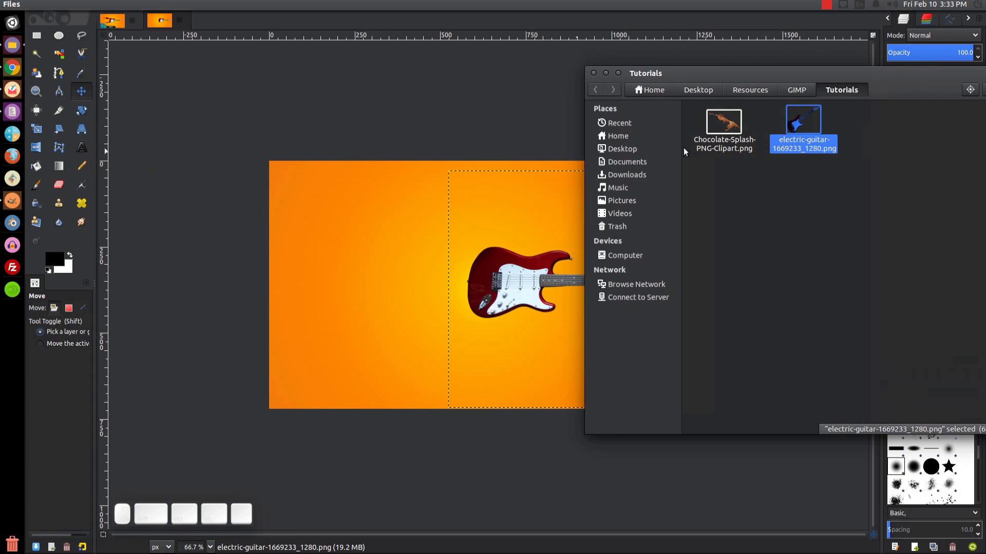
Add Chocolate-Splash-PNG-Clipart.png from the file manager as a new layer and rotate it about -19.70°.
left_click_drag(733, 147, 435, 263)
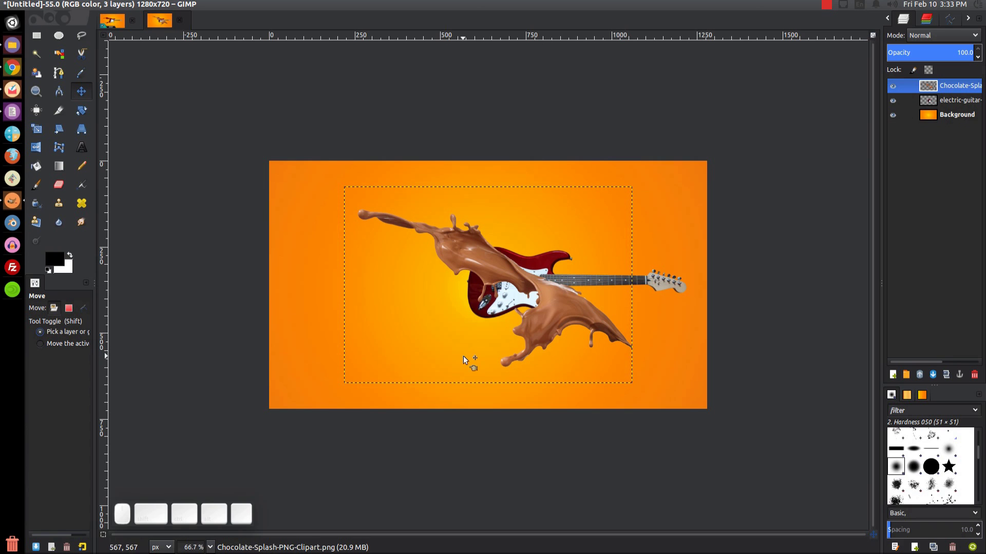
left_click(81, 111)
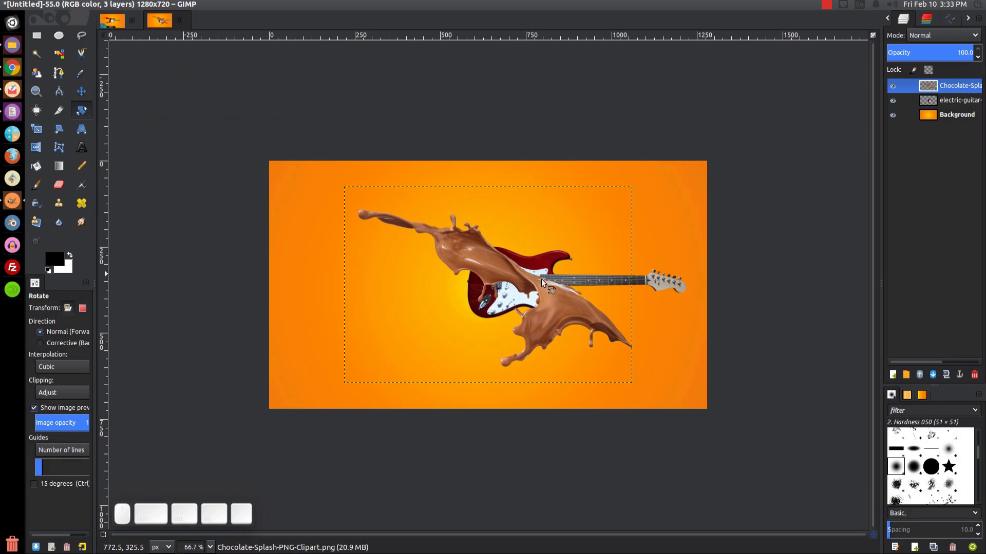
left_click_drag(608, 330, 619, 300)
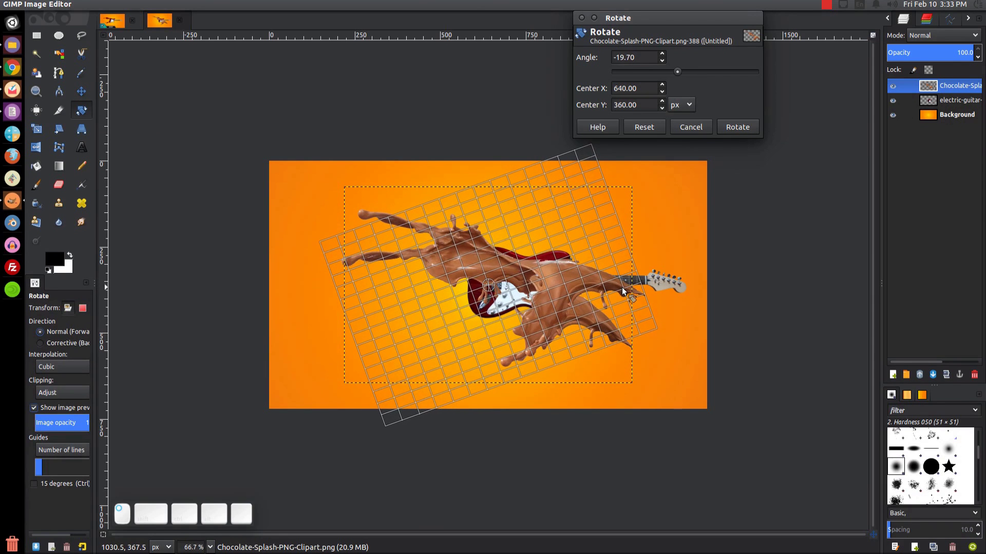
left_click(741, 122)
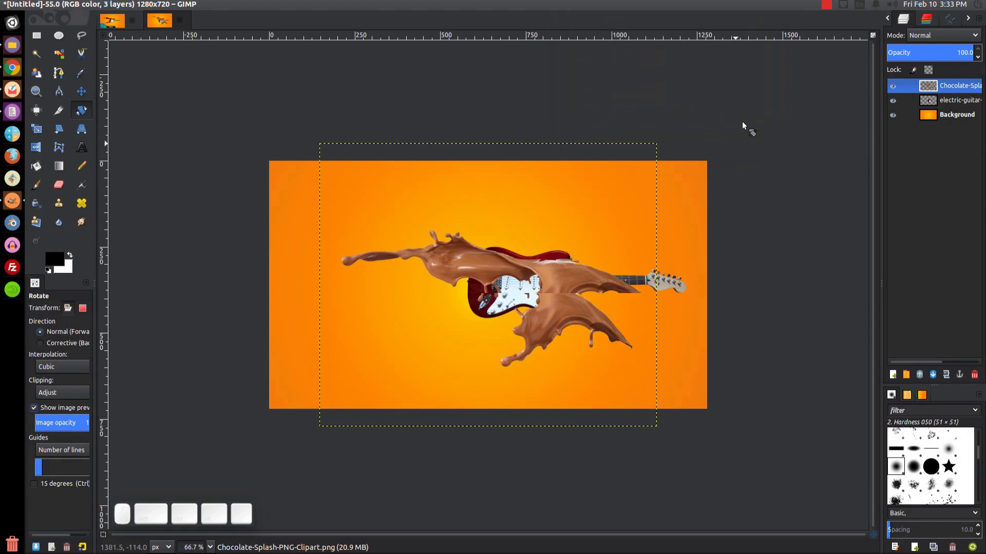
Scale the chocolate splash layer to about 583 × 486 px and position it over the upper-left edge of the guitar body.
left_click(32, 128)
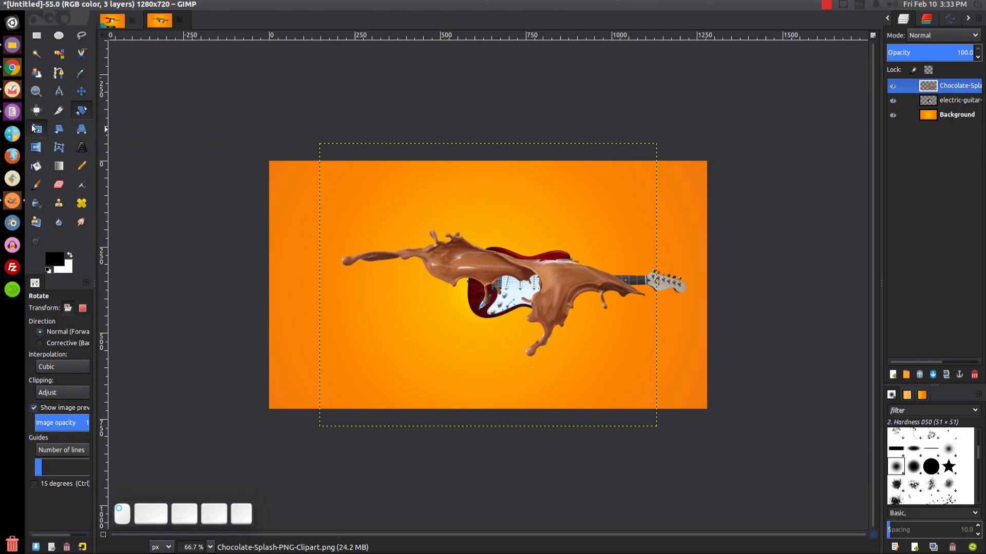
left_click(569, 280)
left_click_drag(659, 427, 519, 310)
left_click_drag(419, 228, 434, 253)
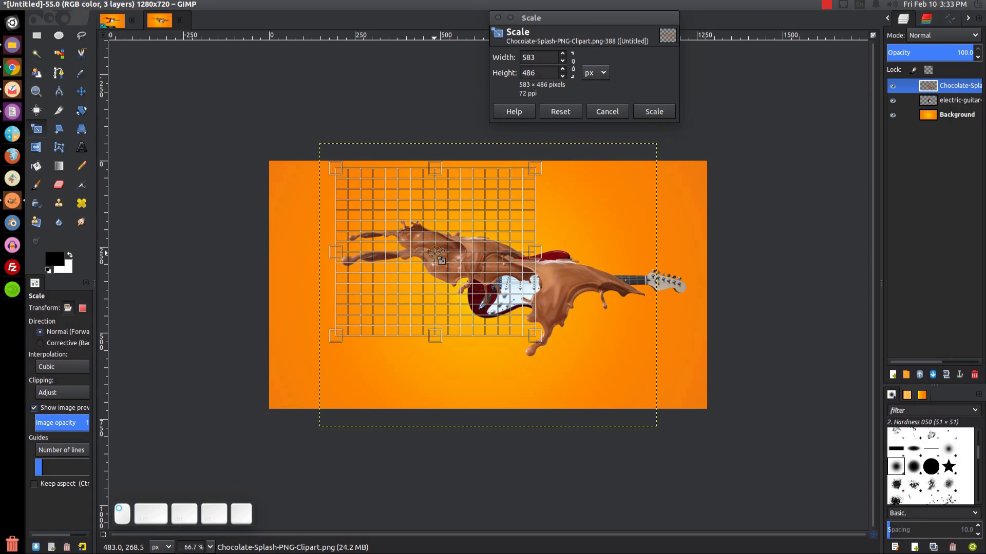
left_click(664, 111)
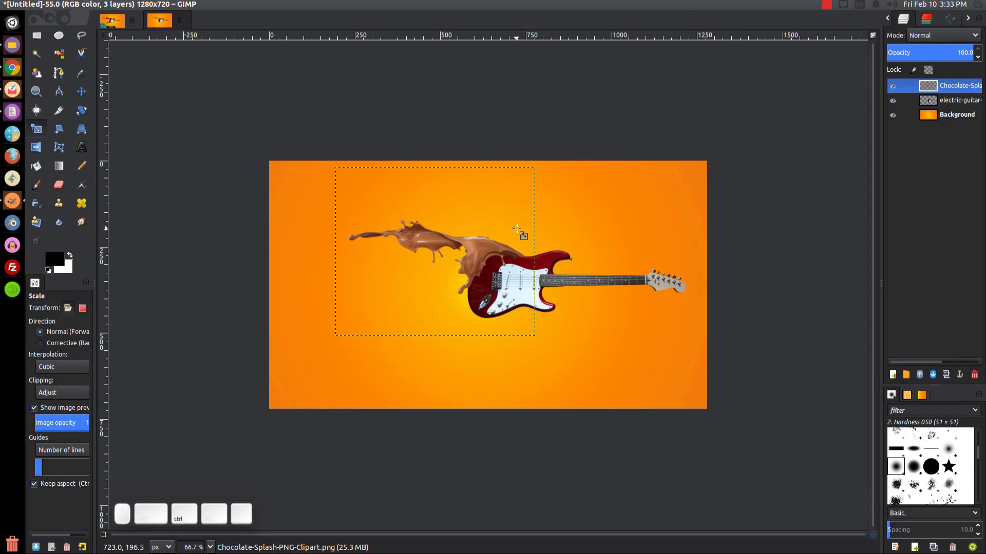
scroll(517, 230, "up", 1, "ctrl")
scroll(518, 229, "up", 1, "ctrl")
scroll(518, 232, "down", 1, "ctrl")
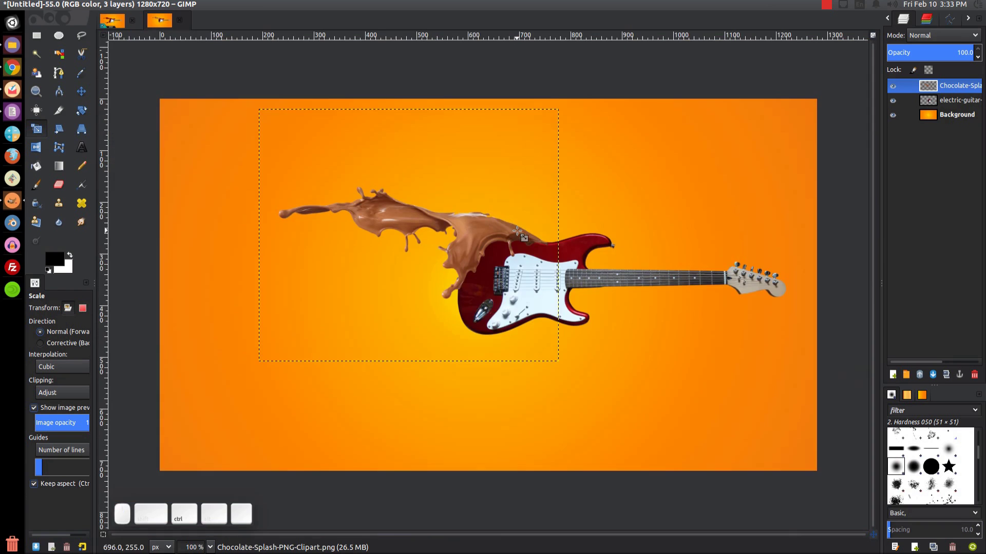
Move the chocolate splash layer slightly right and down so it overlaps the upper-left part of the guitar body.
scroll(518, 232, "up", 1, "ctrl")
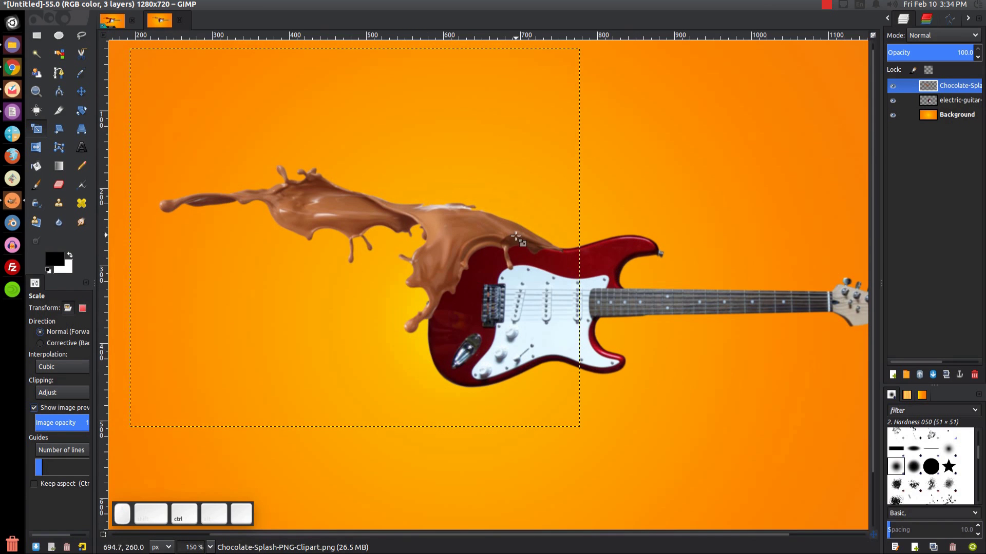
left_click(82, 93)
left_click_drag(458, 228, 518, 258)
left_click_drag(516, 265, 519, 252)
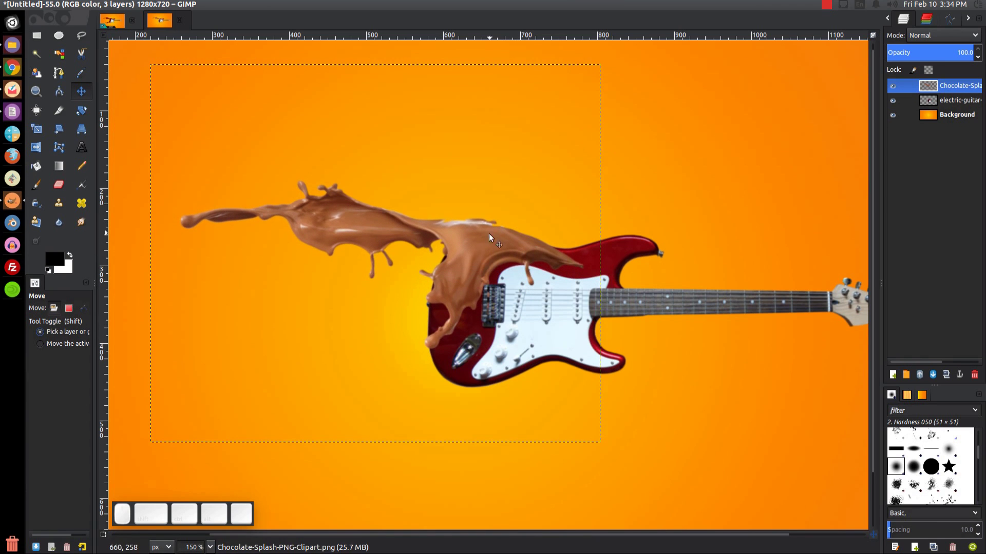
left_click_drag(499, 280, 484, 259)
key("ctrl+z")
left_click_drag(496, 258, 497, 256)
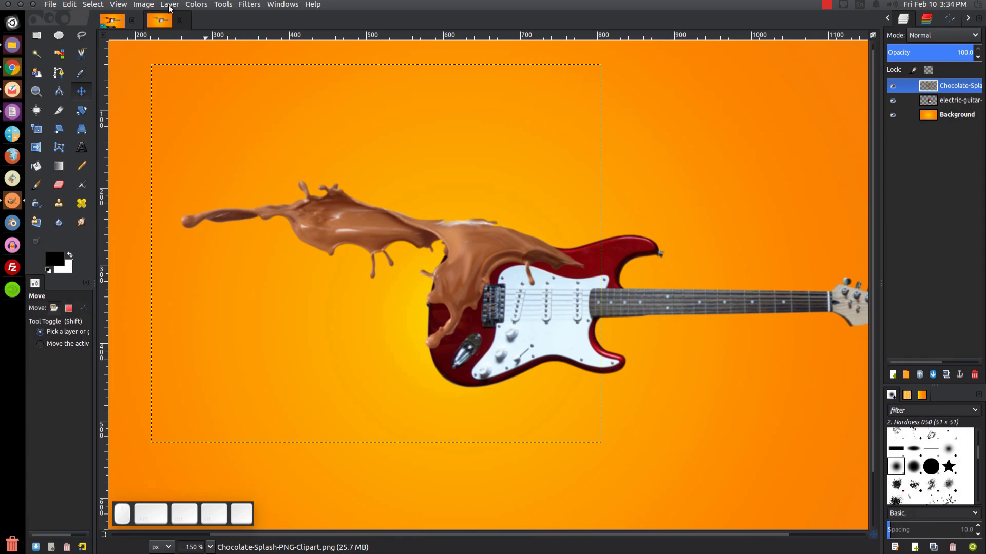
Colorify the chocolate splash layer with the red preset colour to match the guitar body.
left_click(196, 4)
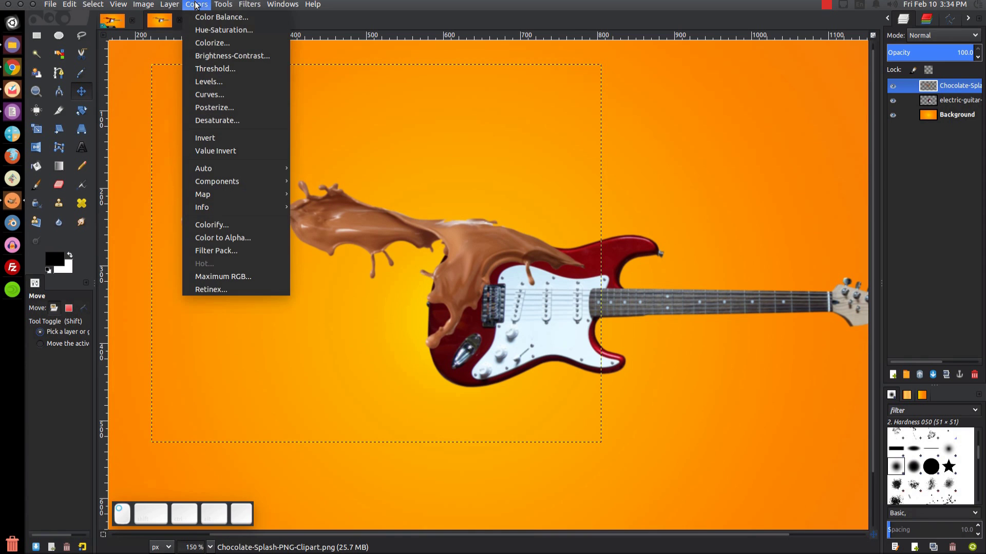
left_click(208, 225)
left_click(428, 305)
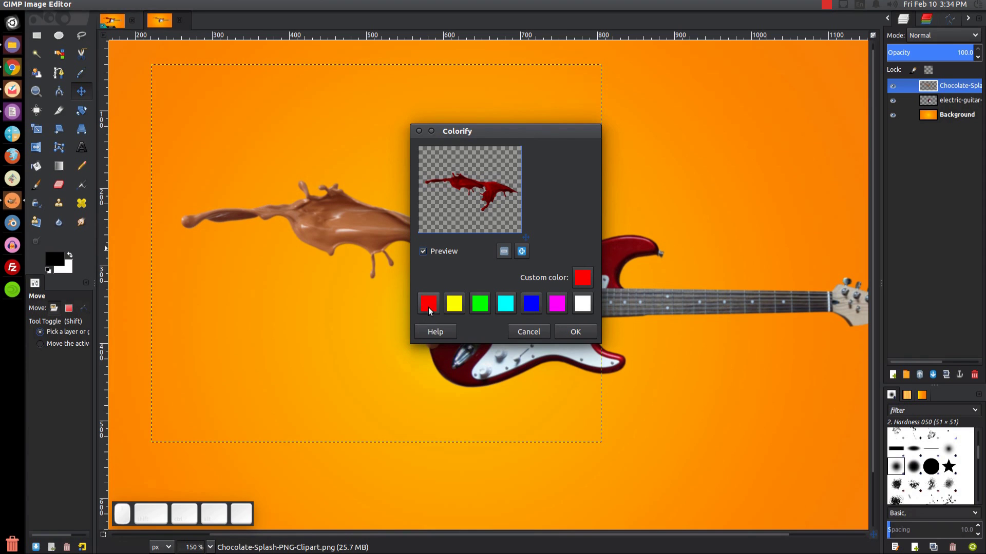
left_click_drag(547, 131, 378, 183)
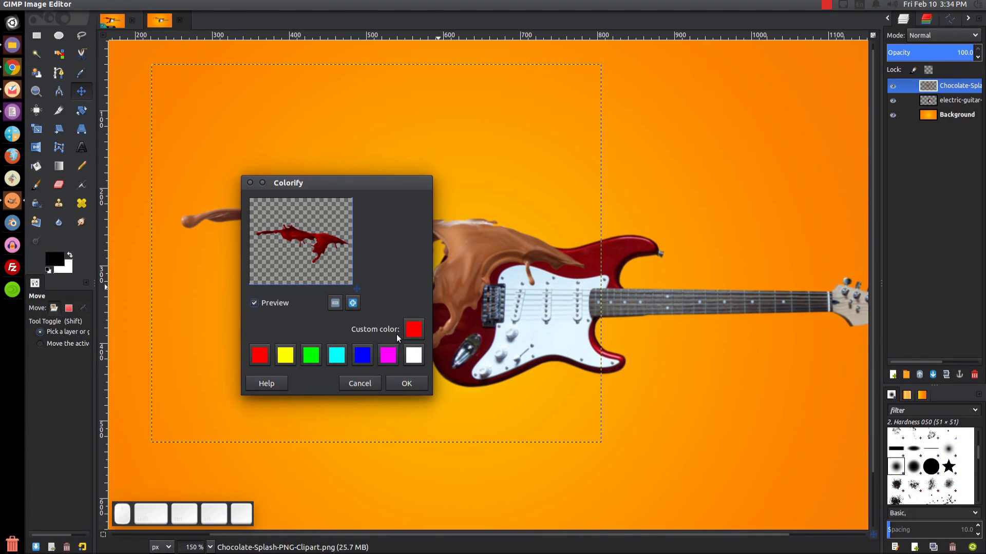
left_click_drag(392, 176, 434, 142)
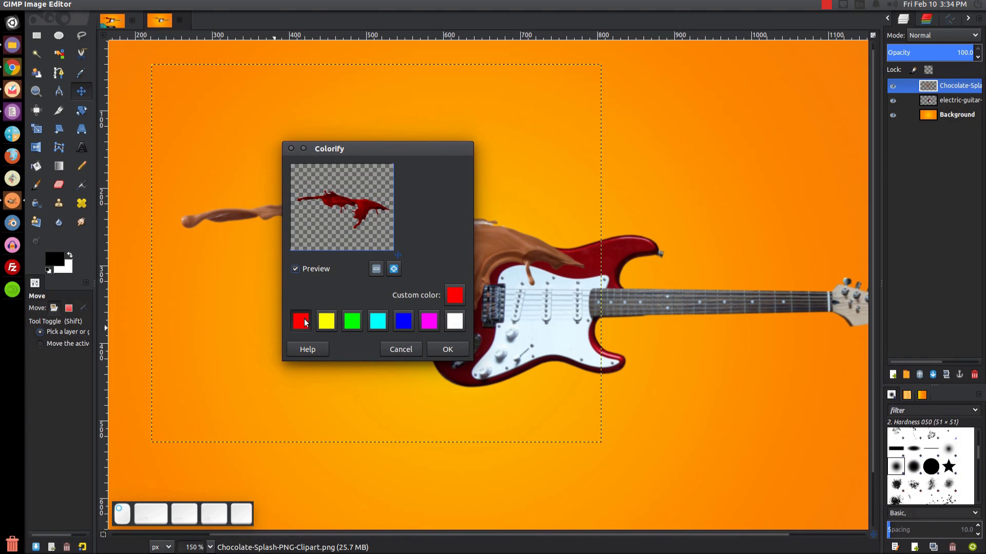
left_click(446, 349)
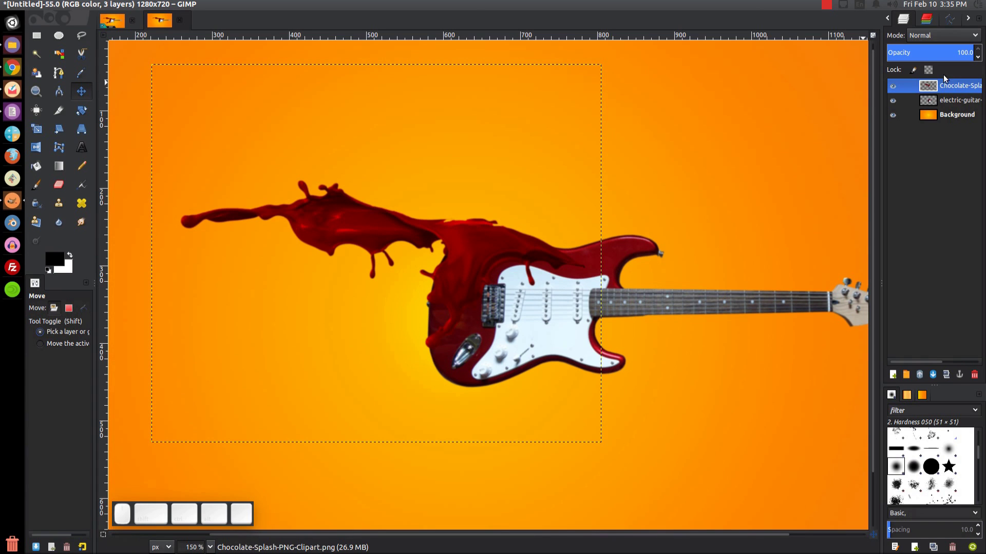
Duplicate the red splash layer and flip the copy vertically.
left_click(946, 375)
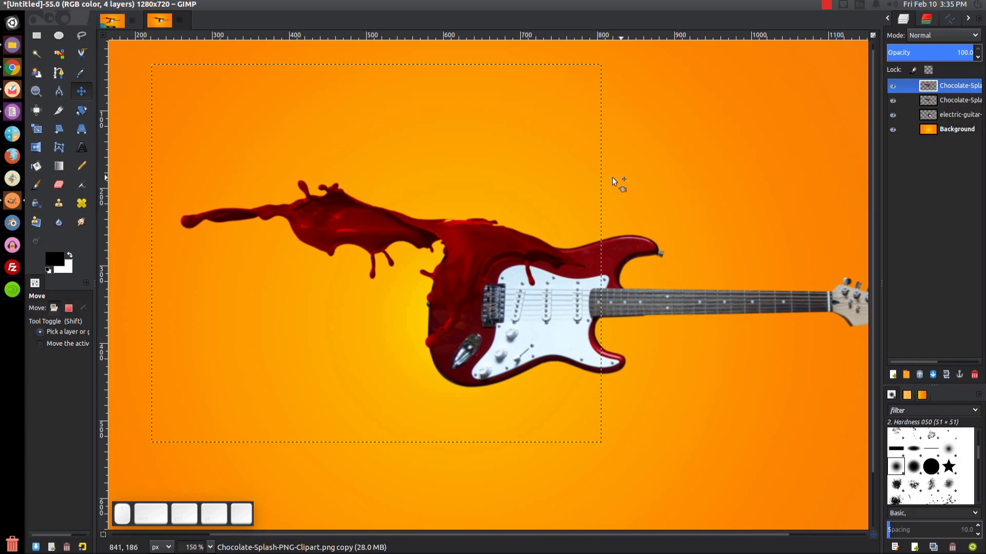
left_click(34, 148)
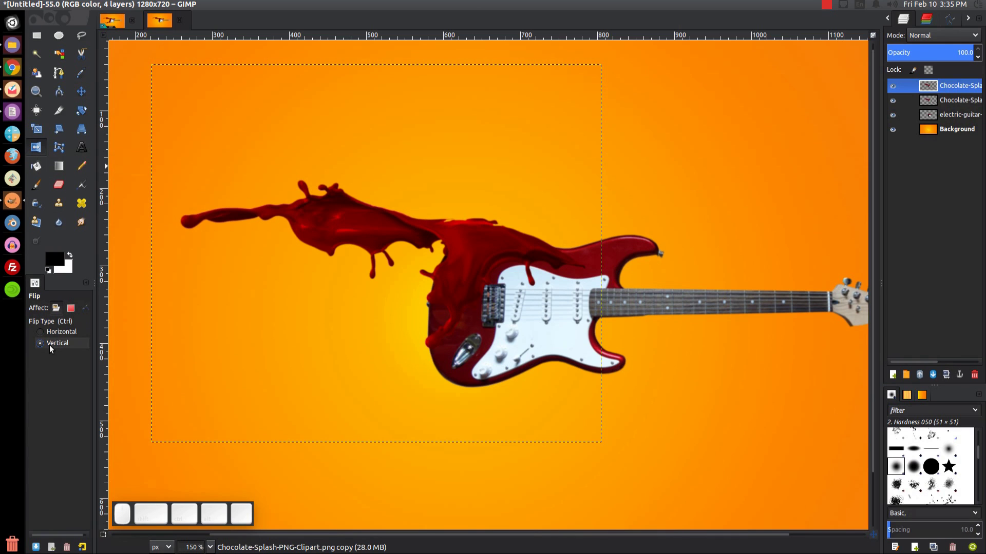
left_click(483, 245)
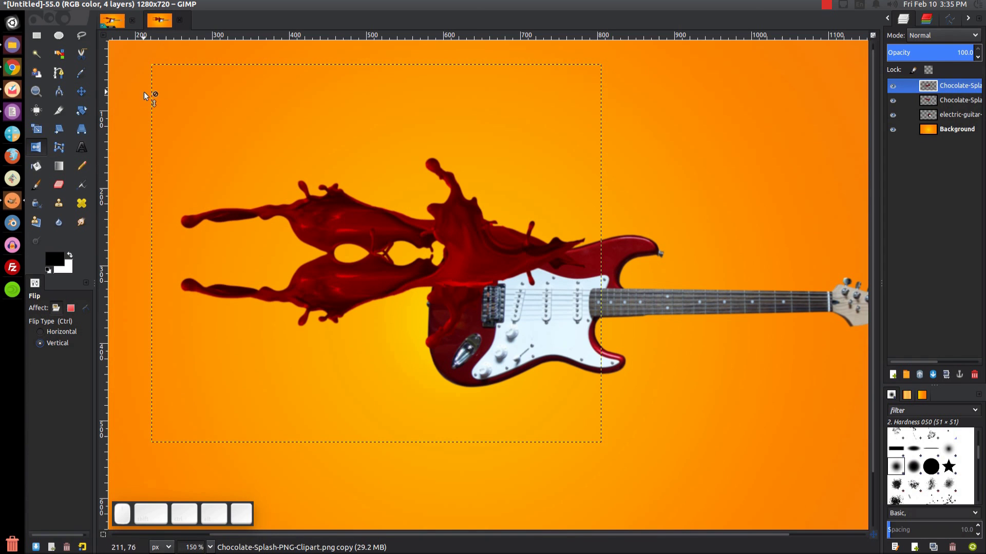
Scale the flipped splash copy to about 424 × 354 px and position it along the lower-left edge of the guitar body.
left_click(82, 91)
left_click_drag(466, 260, 468, 355)
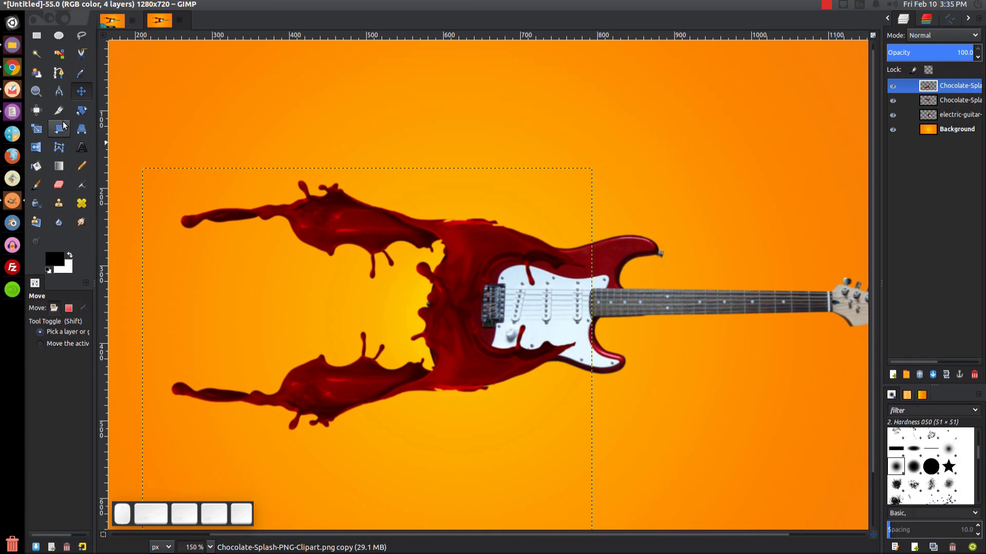
left_click(36, 128)
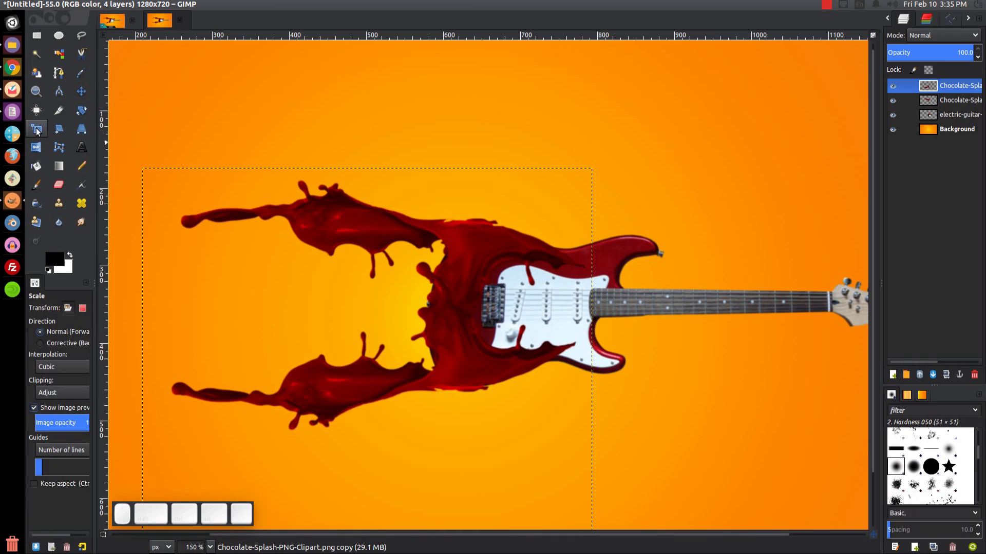
left_click(477, 375)
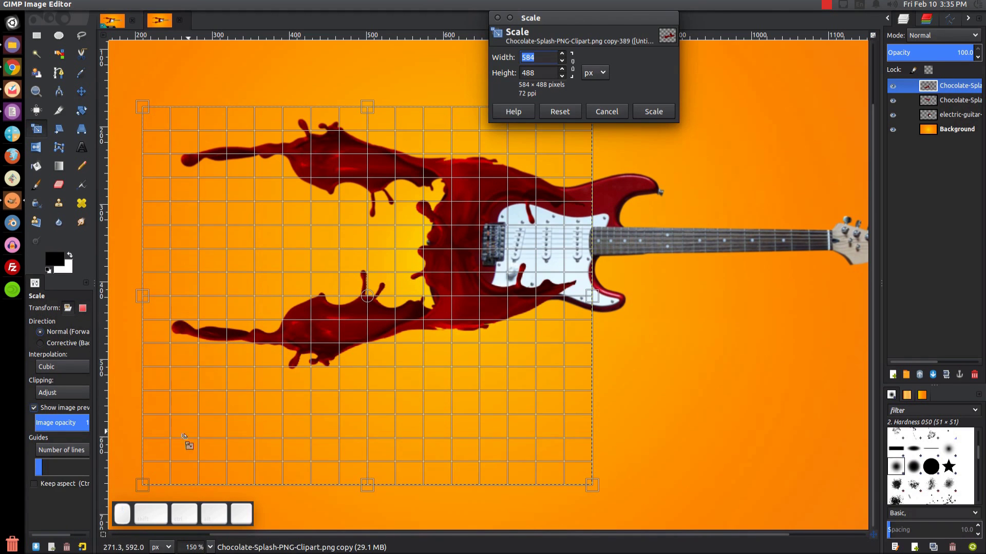
left_click_drag(141, 482, 280, 385)
left_click_drag(437, 250, 405, 297)
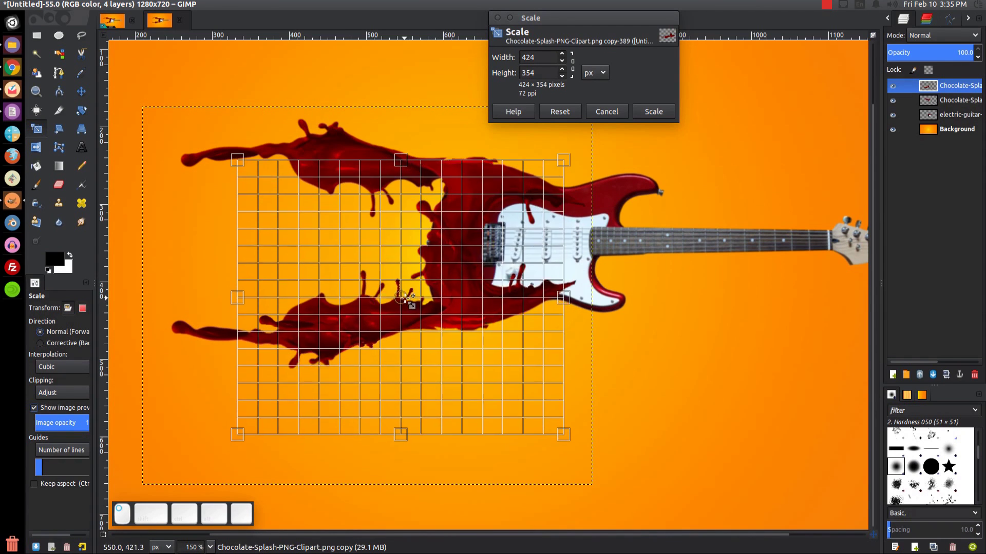
left_click(651, 111)
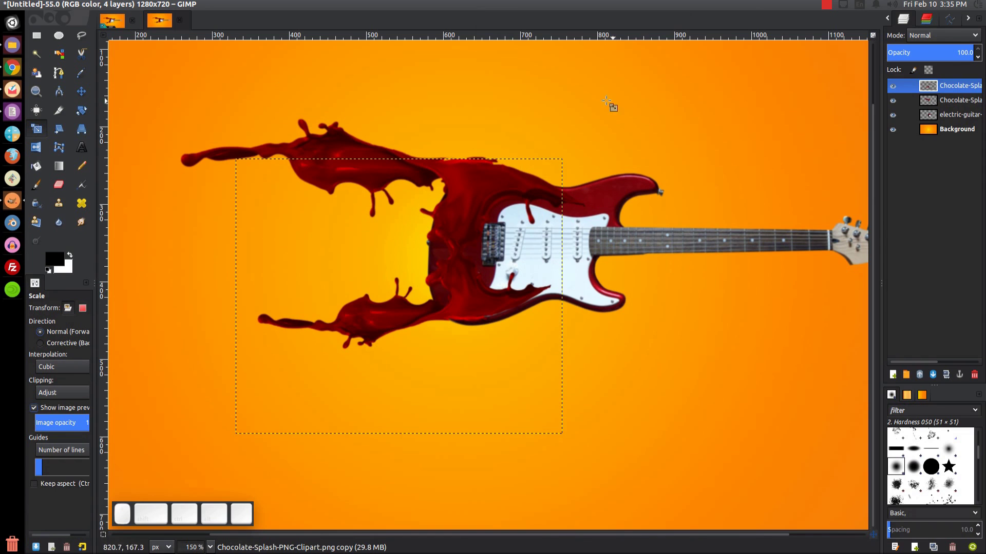
left_click(80, 93)
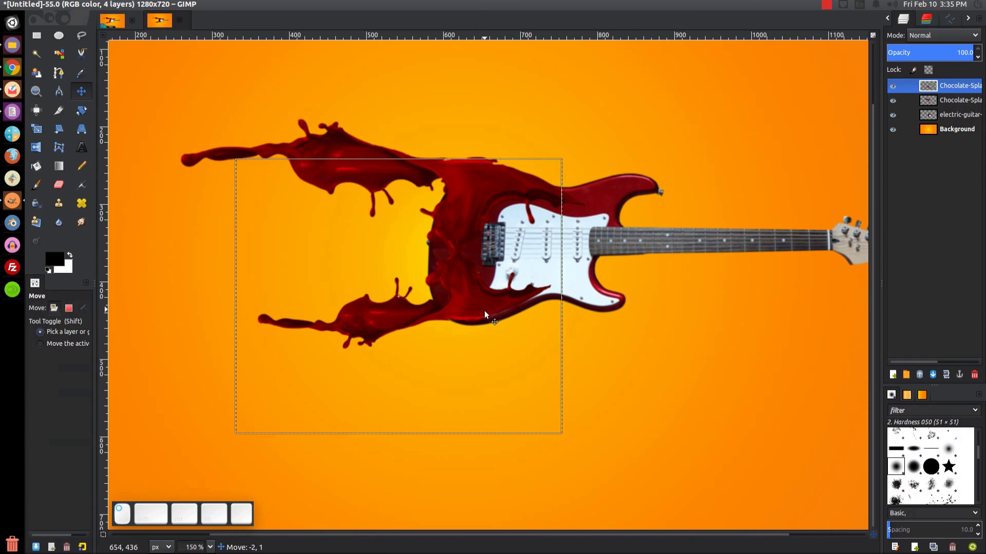
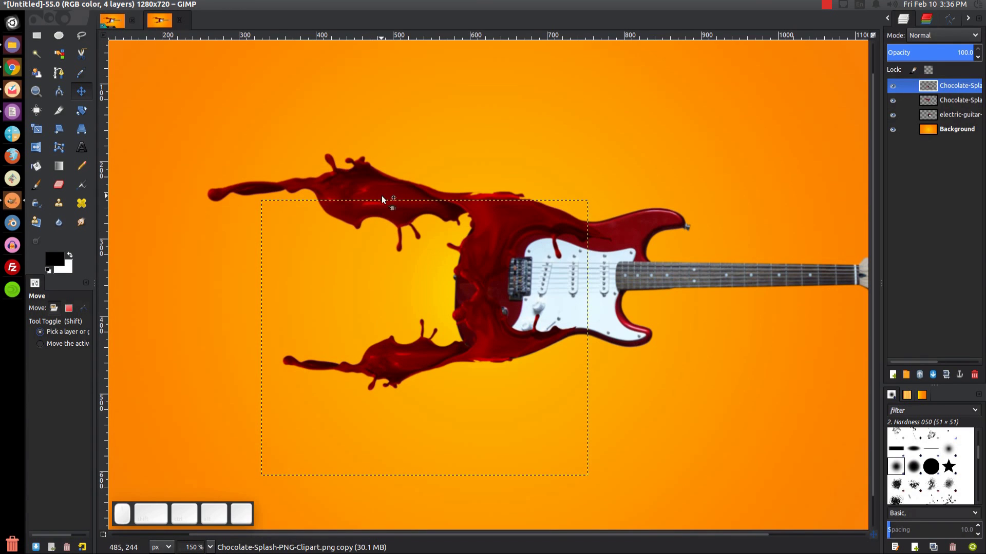
Draw a closed Cage Transform outline around the lower splash, from its tail tip to the guitar's white pickguard and back.
left_click(59, 148)
left_click(275, 375)
left_click(297, 380)
left_click(343, 397)
left_click(449, 379)
left_click(484, 376)
left_click(538, 366)
left_click(569, 349)
left_click(595, 321)
left_click(577, 314)
left_click(561, 318)
left_click(541, 296)
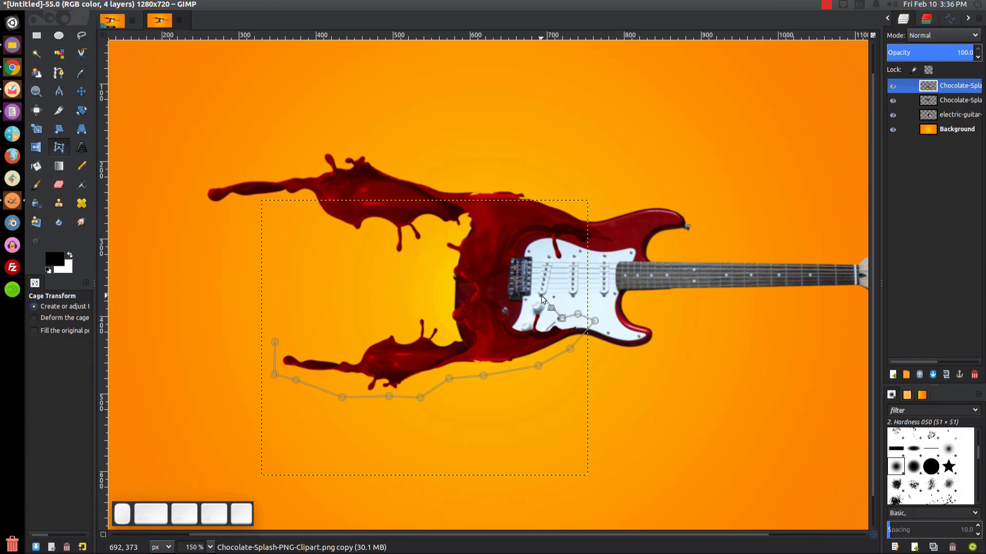
left_click(488, 271)
left_click(472, 262)
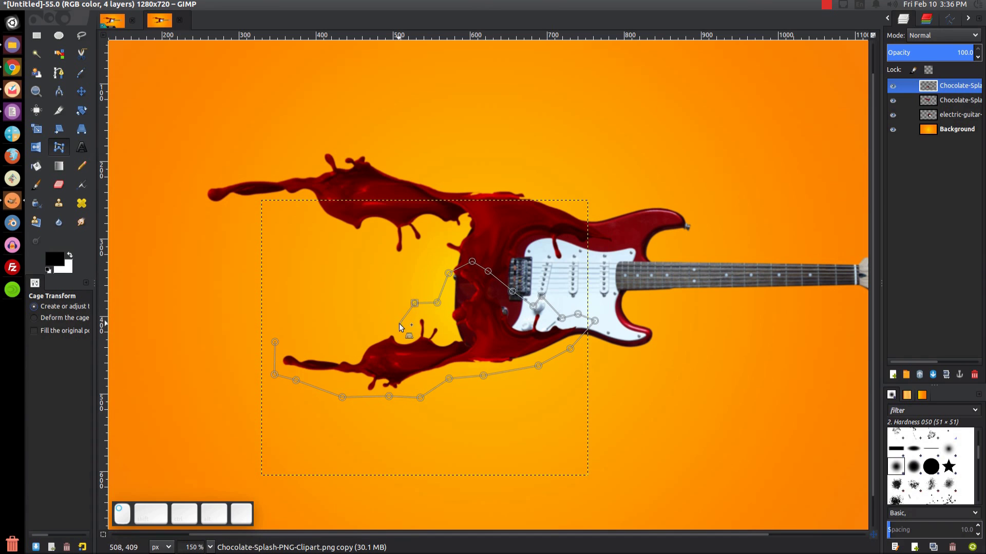
left_click(332, 343)
left_click(276, 341)
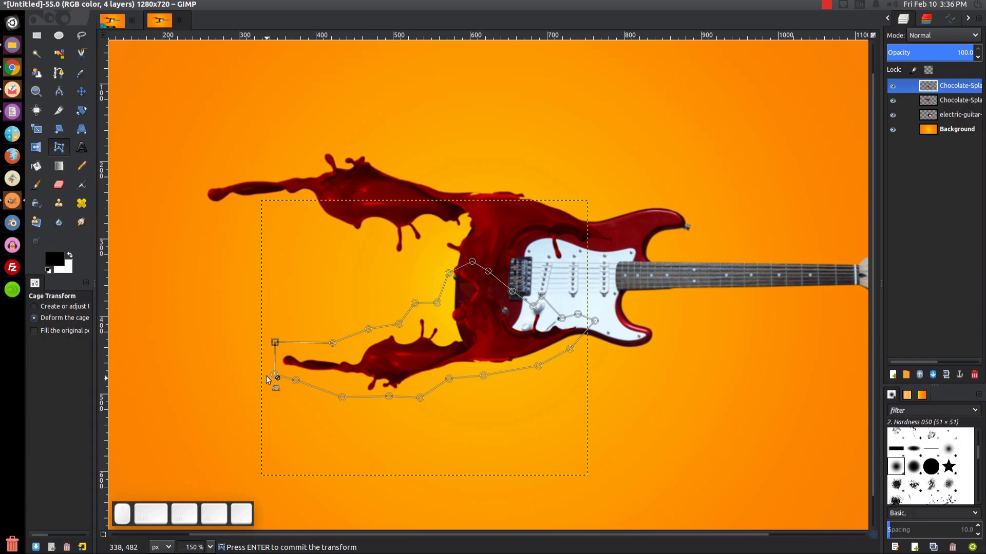
Deform the cage to bend the lower splash downward and pull its drop out left of the guitar body, and commit the transform.
left_click_drag(275, 341, 299, 351)
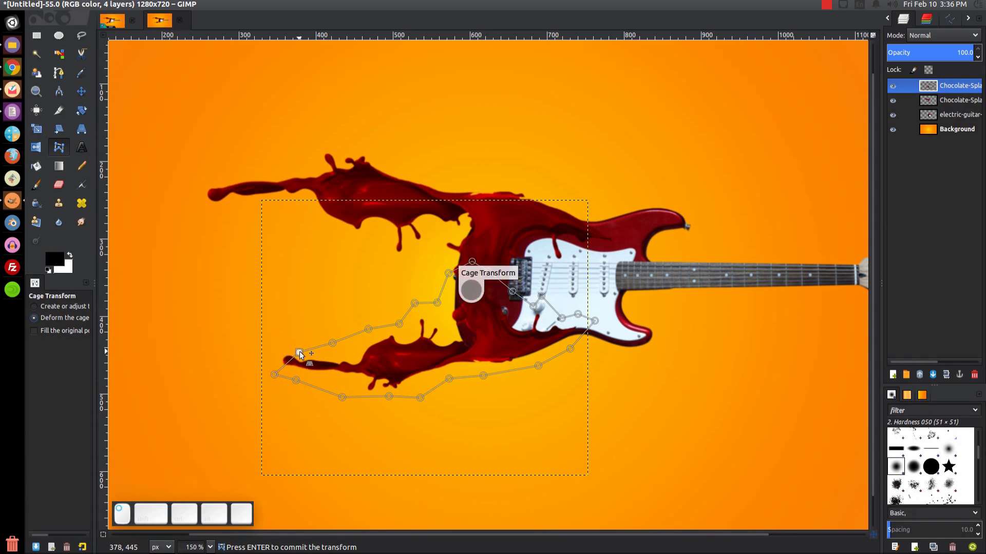
left_click_drag(341, 398, 342, 422)
left_click_drag(388, 398, 394, 423)
left_click_drag(381, 331, 405, 352)
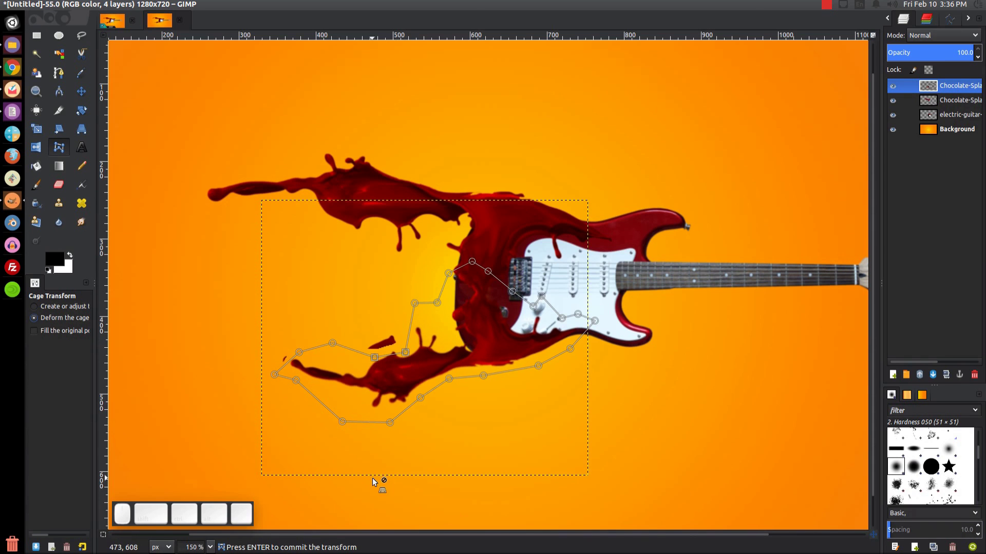
left_click_drag(437, 303, 441, 338)
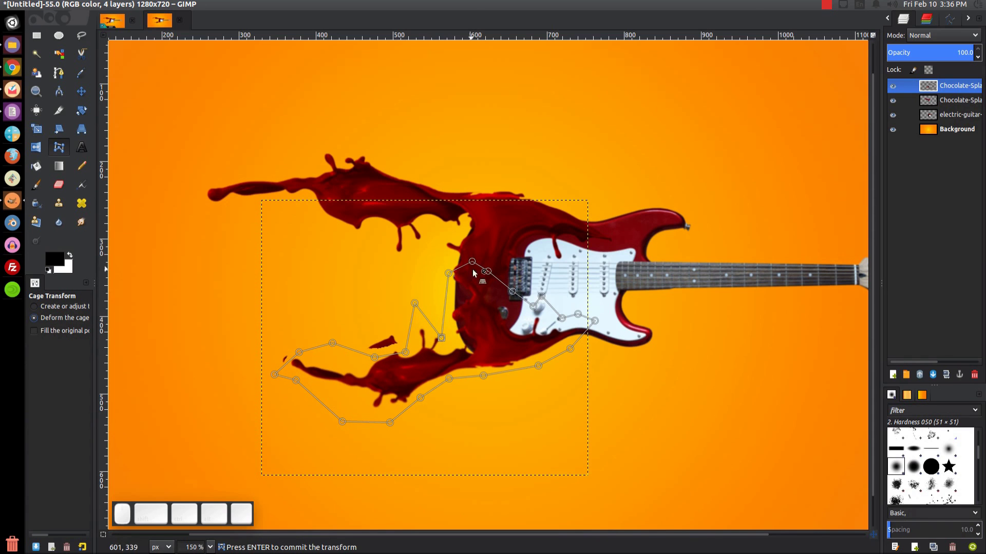
left_click_drag(418, 252, 461, 277)
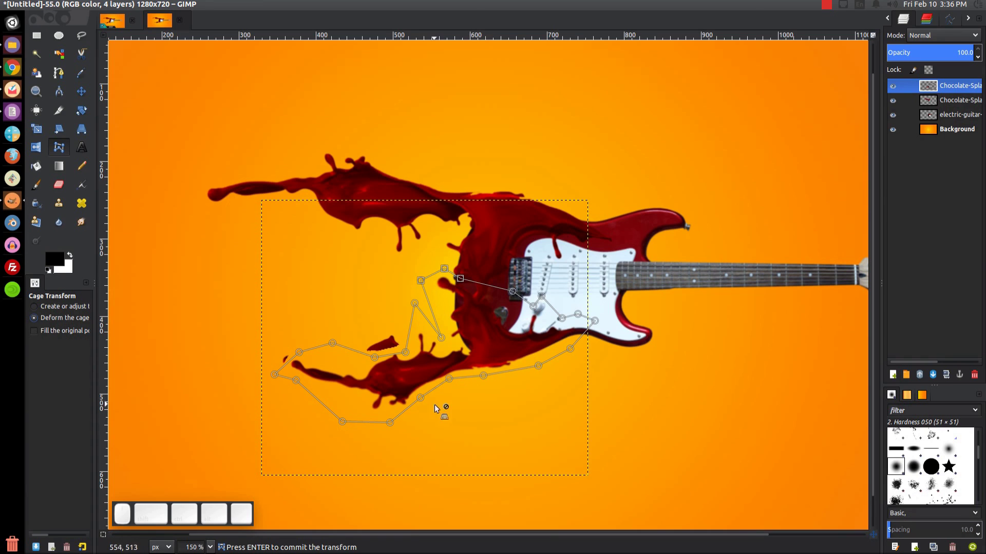
left_click_drag(450, 379, 462, 401)
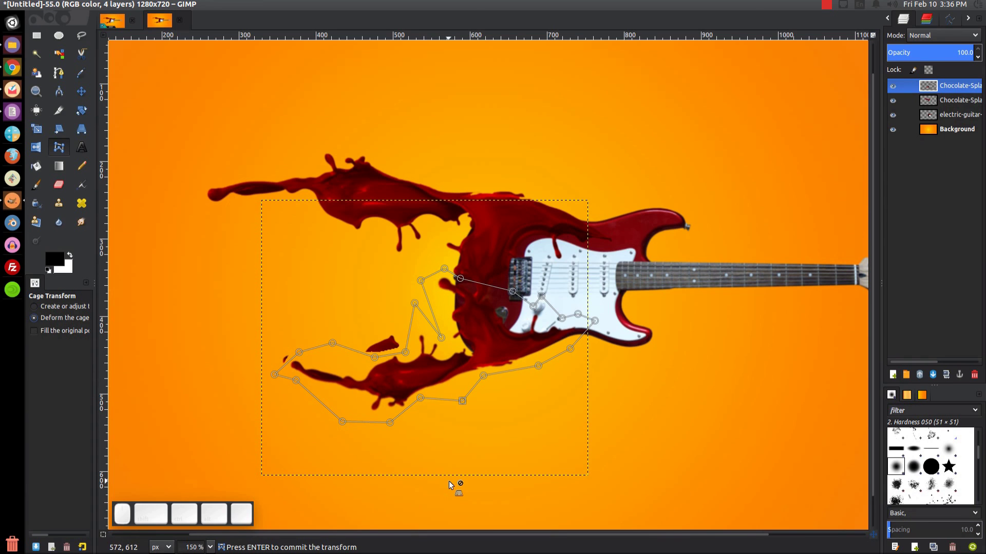
left_click(414, 304)
left_click_drag(415, 308, 418, 329)
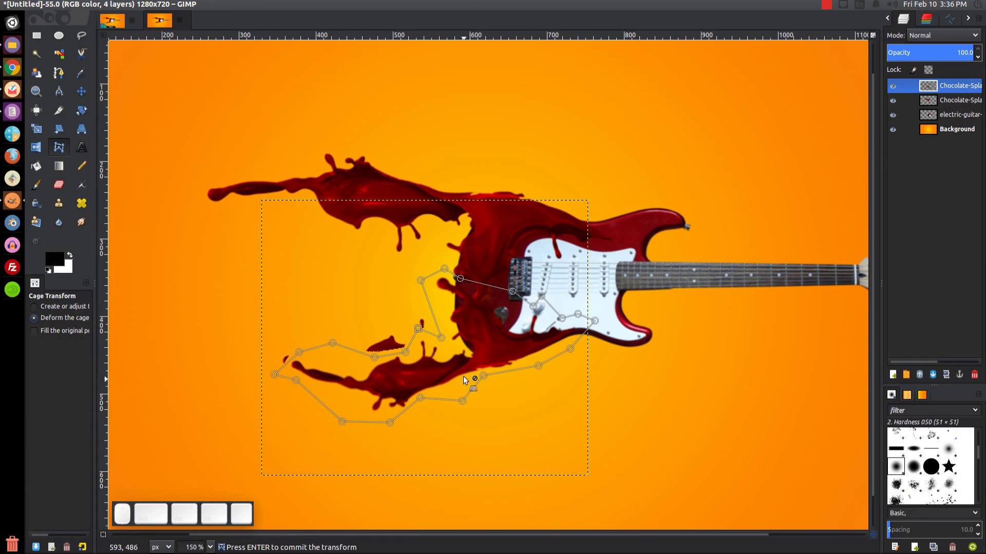
left_click_drag(441, 338, 452, 337)
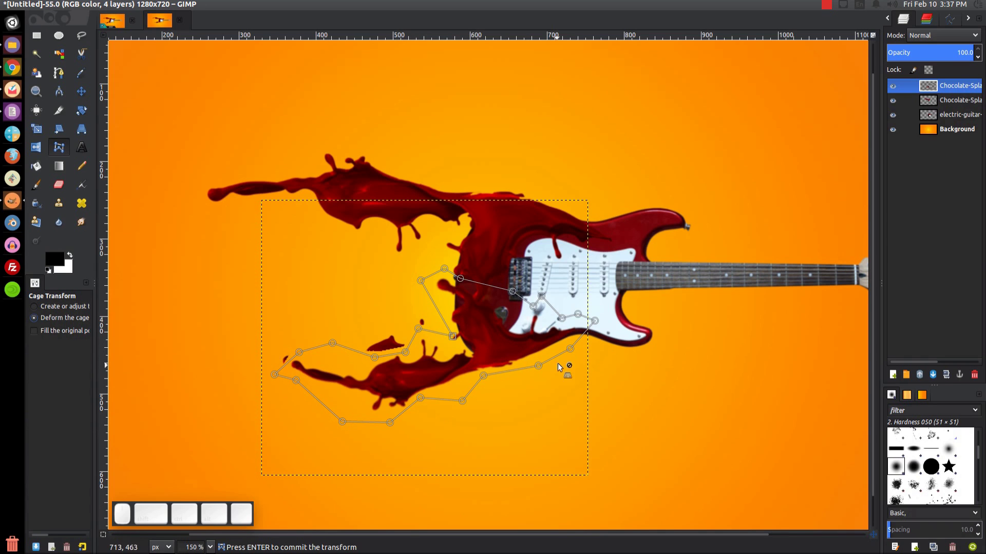
key("Return")
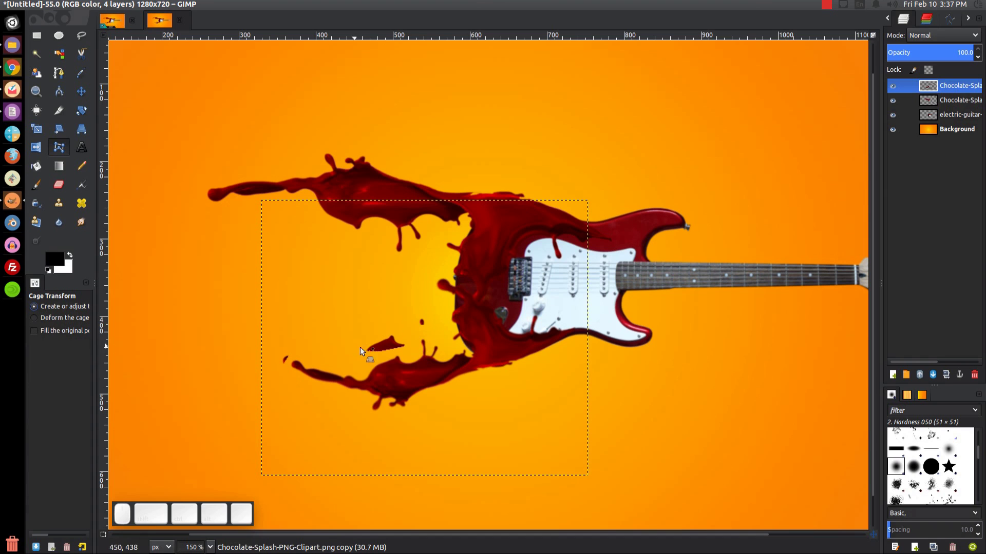
Erase the stray fragments above the lower splash and at its tail tip, using the Hardness 100 brush.
left_click(53, 186)
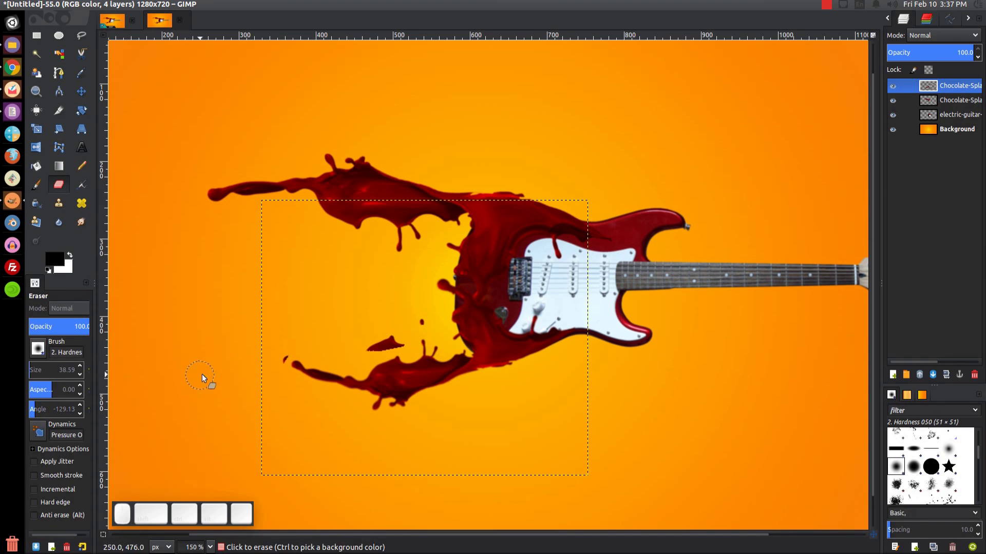
scroll(235, 362, "up", 2, "ctrl")
left_click(321, 343)
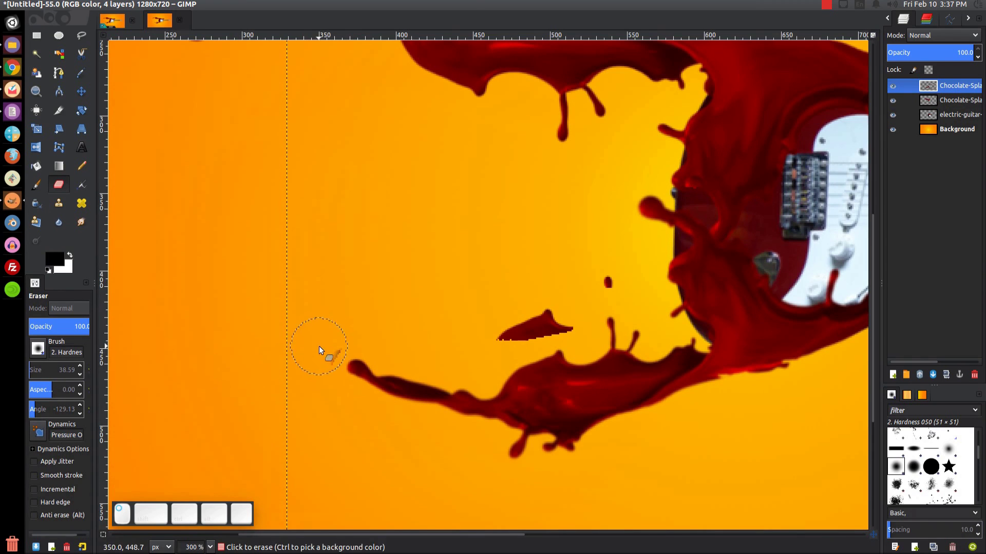
left_click(930, 466)
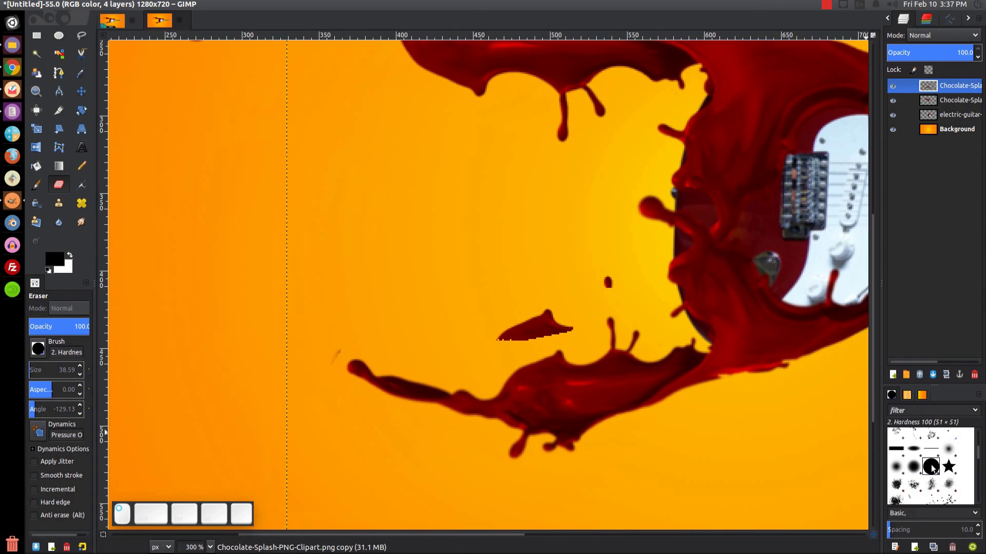
left_click(312, 353)
left_click(489, 326)
left_click(593, 270)
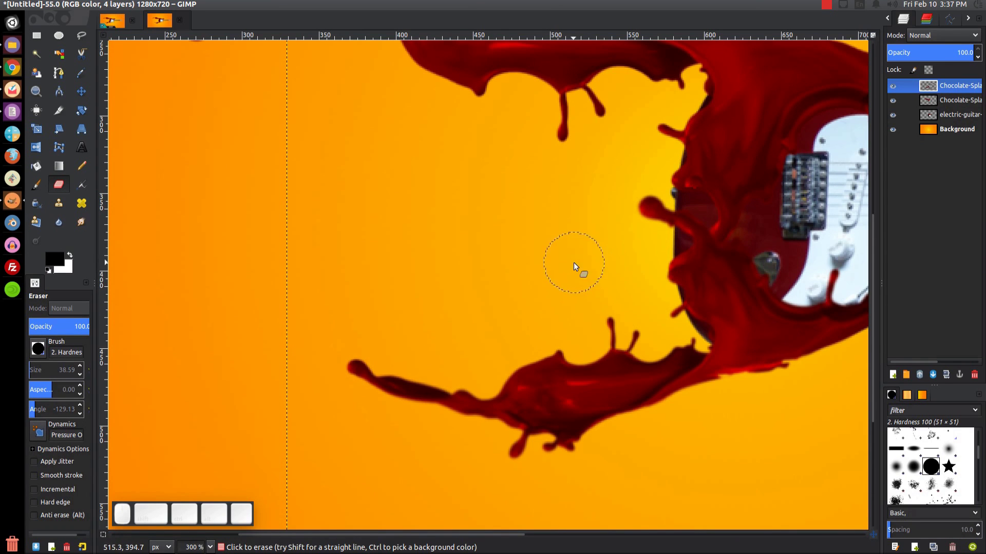
mouse_move(566, 275)
left_mouse_down()
mouse_move(501, 268)
mouse_move(359, 99)
mouse_move(268, 227)
mouse_move(326, 348)
mouse_move(338, 343)
left_mouse_up()
key("ctrl")
scroll(337, 343, "down", 3, "ctrl")
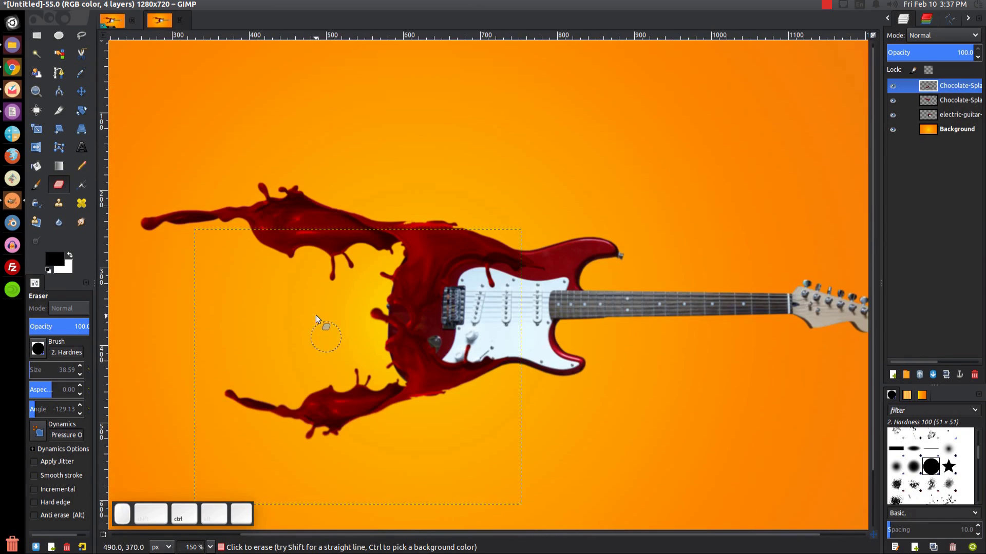
scroll(321, 318, "up", 2, "ctrl")
scroll(554, 345, "down", 2, "ctrl")
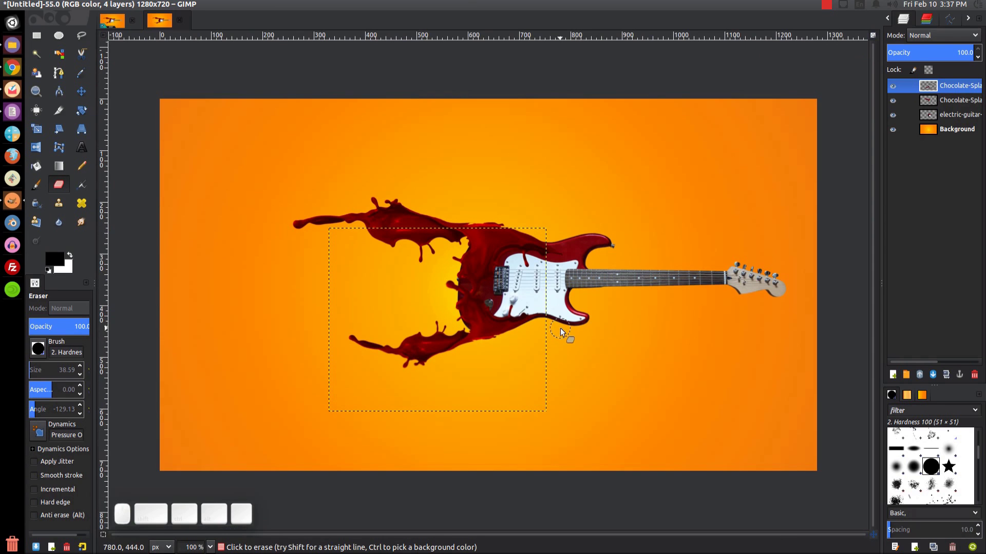
Add a white (full opacity) layer mask to the electric guitar layer.
mouse_move(494, 301)
left_mouse_down()
mouse_move(472, 306)
mouse_move(487, 306)
left_mouse_up()
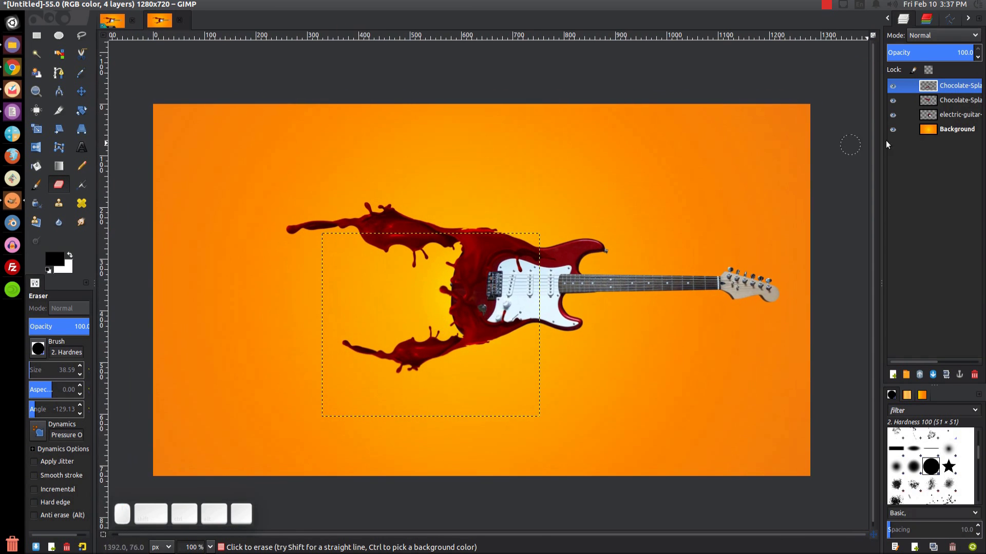
left_click(951, 122)
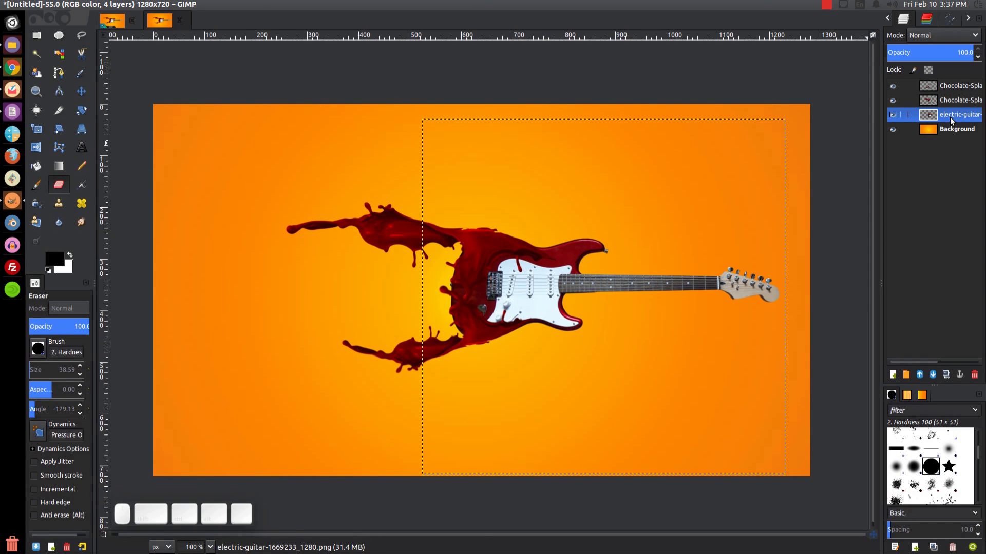
scroll(460, 295, "up", 2, "ctrl")
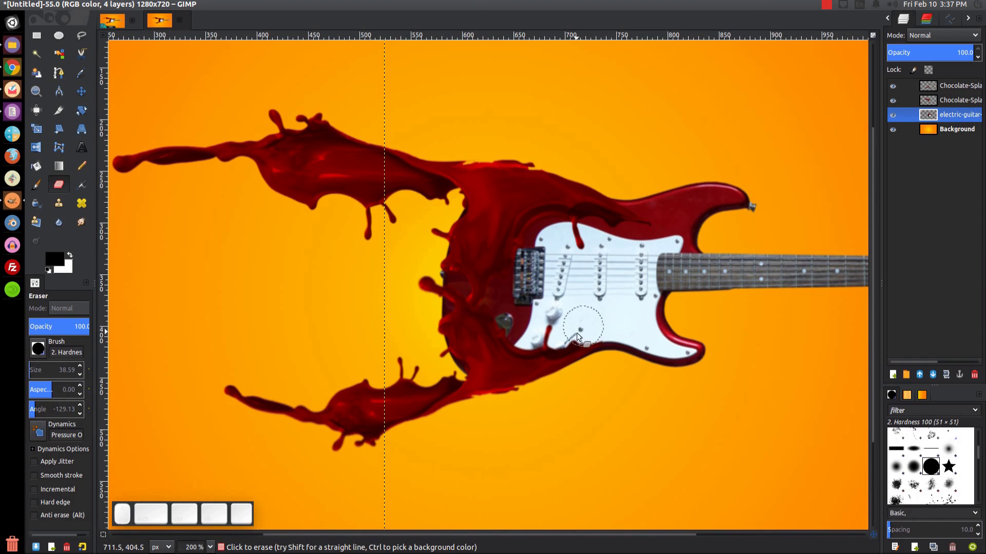
right_click(938, 112)
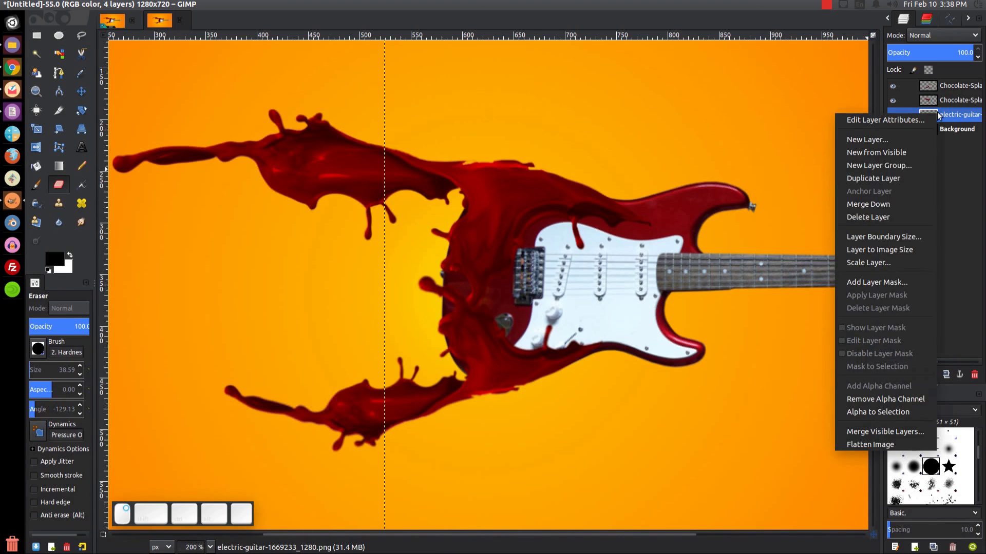
left_click(898, 286)
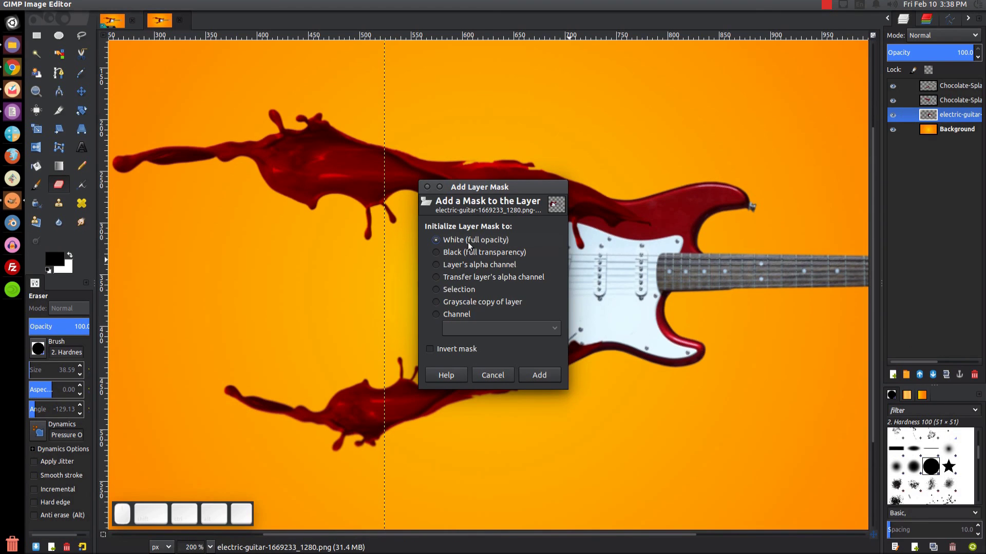
left_click(534, 374)
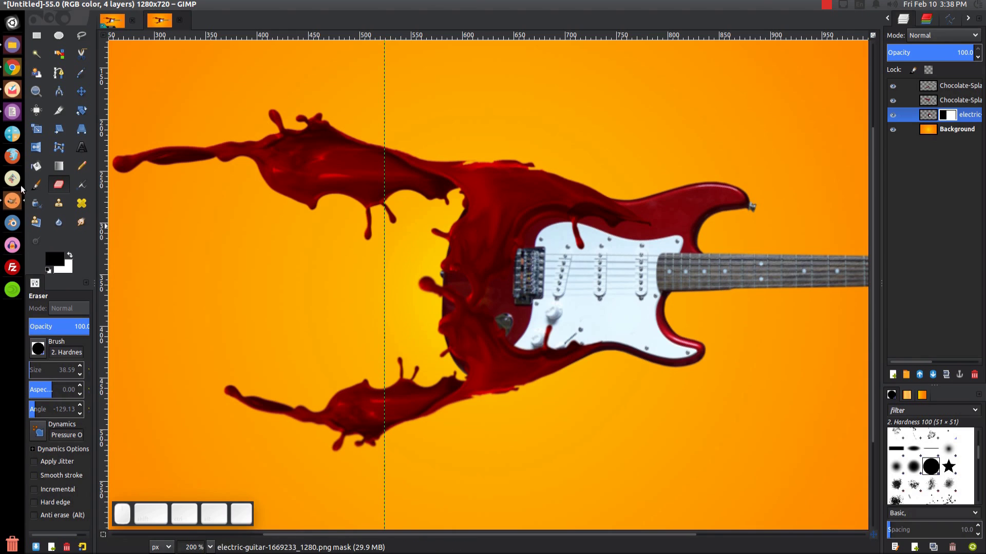
Paint black on the guitar's mask with the Hardness 075 brush to hide the body's edge between the splash drips.
left_click(36, 185)
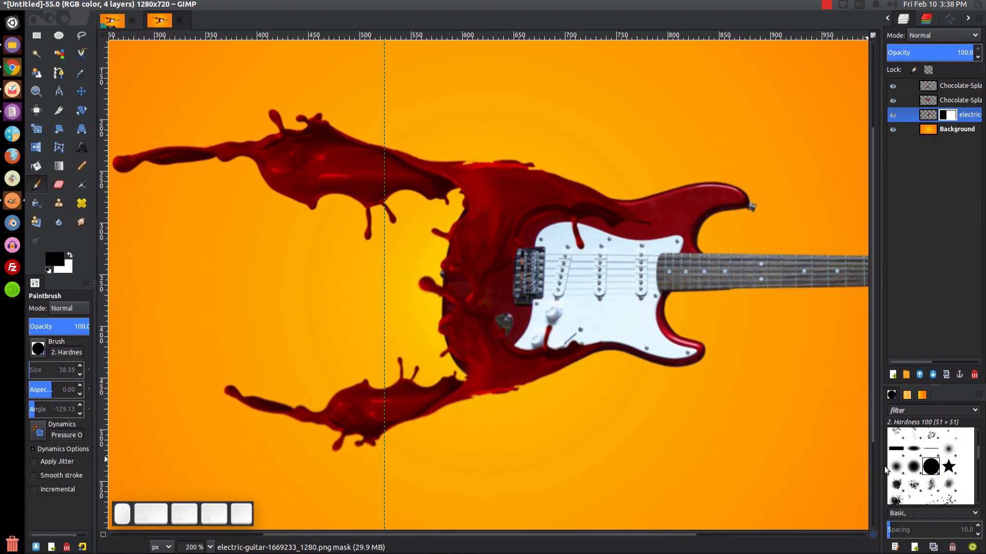
left_click(914, 467)
left_click_drag(458, 227, 456, 233)
left_click_drag(455, 288, 441, 325)
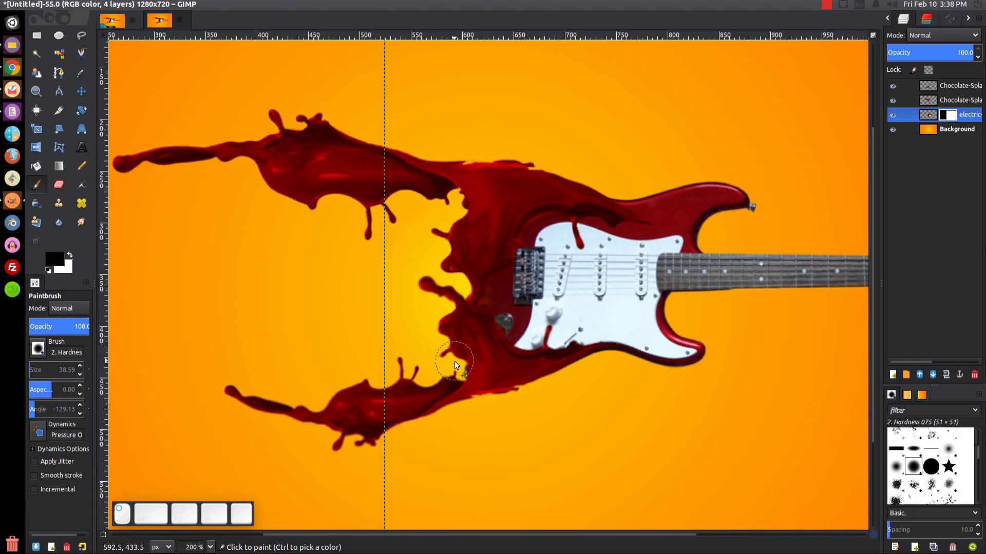
left_click_drag(462, 368, 463, 368)
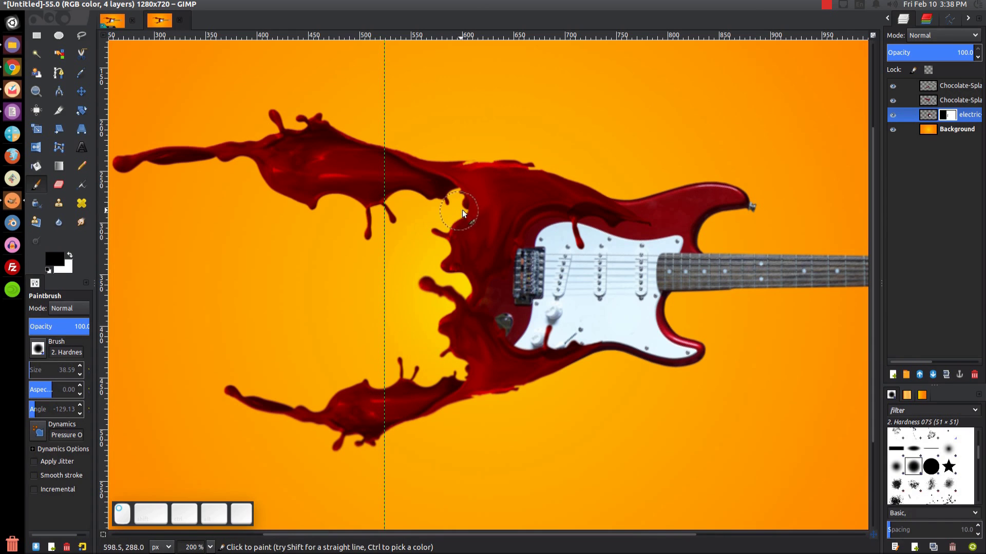
left_click_drag(463, 214, 462, 218)
left_click_drag(472, 303, 481, 309)
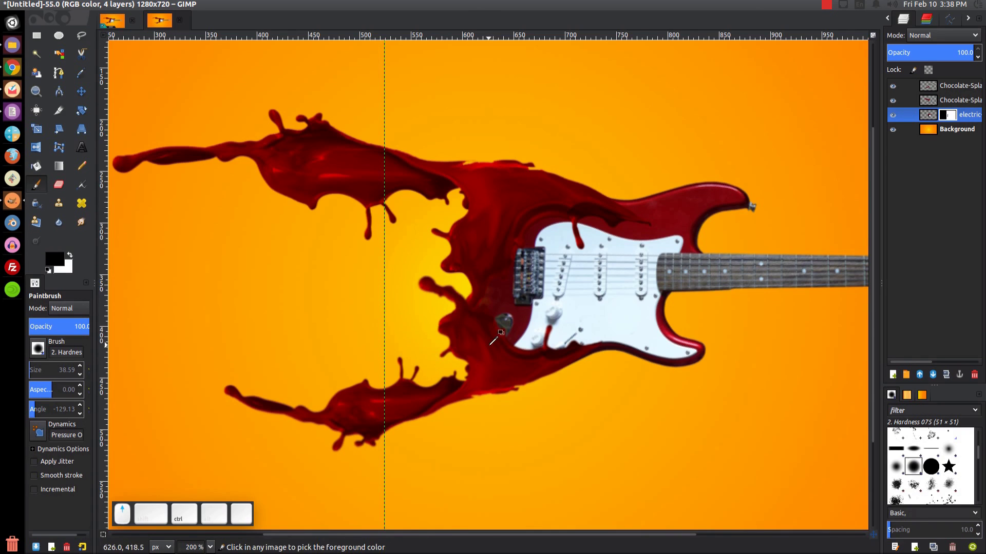
scroll(494, 377, "up", 4)
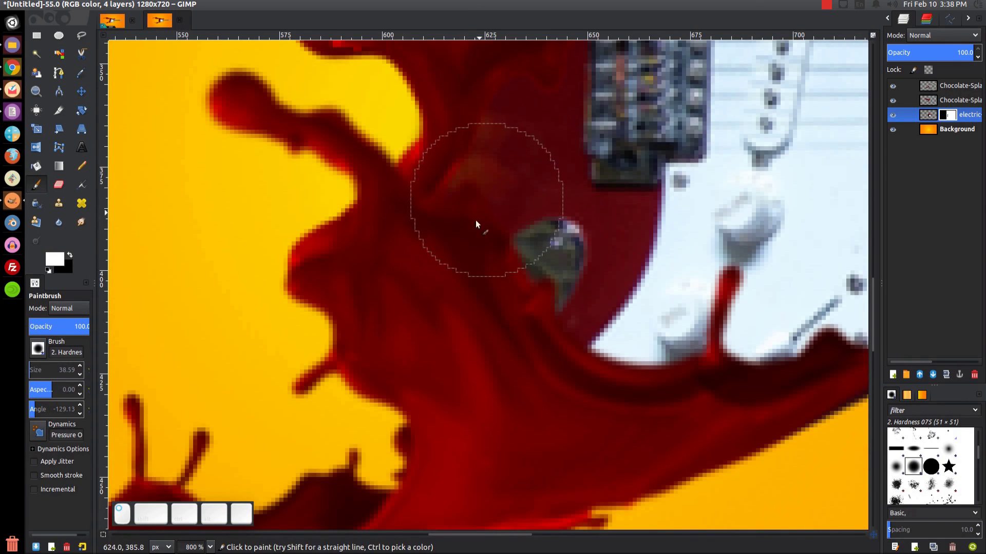
mouse_move(448, 180)
left_mouse_down()
mouse_move(381, 128)
mouse_move(299, 187)
left_mouse_up()
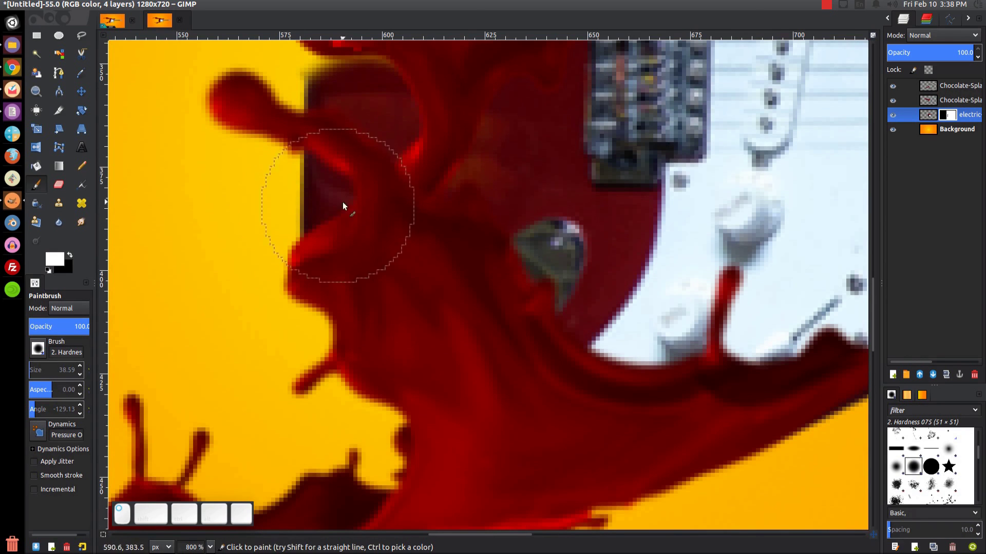
key("ctrl+z")
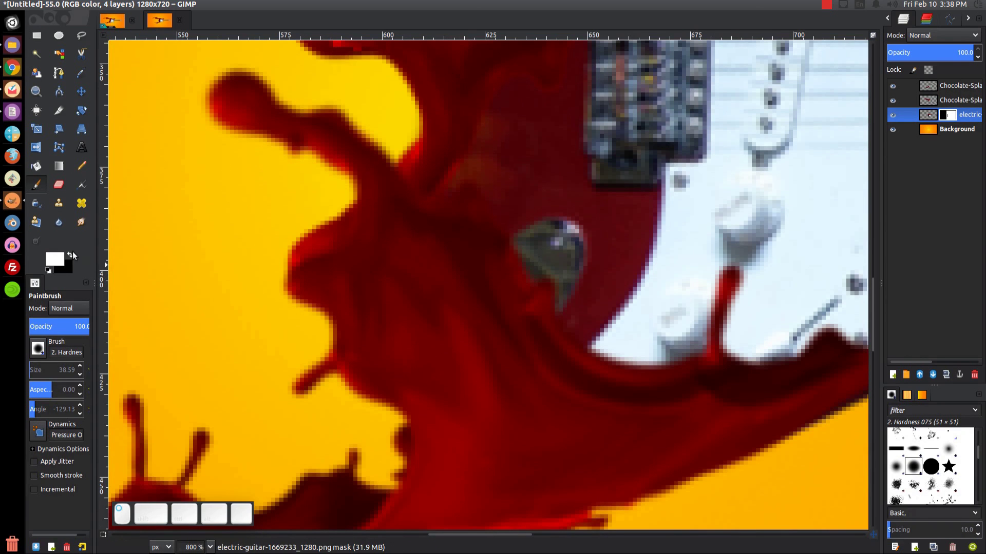
left_click(70, 254)
scroll(439, 341, "down", 6)
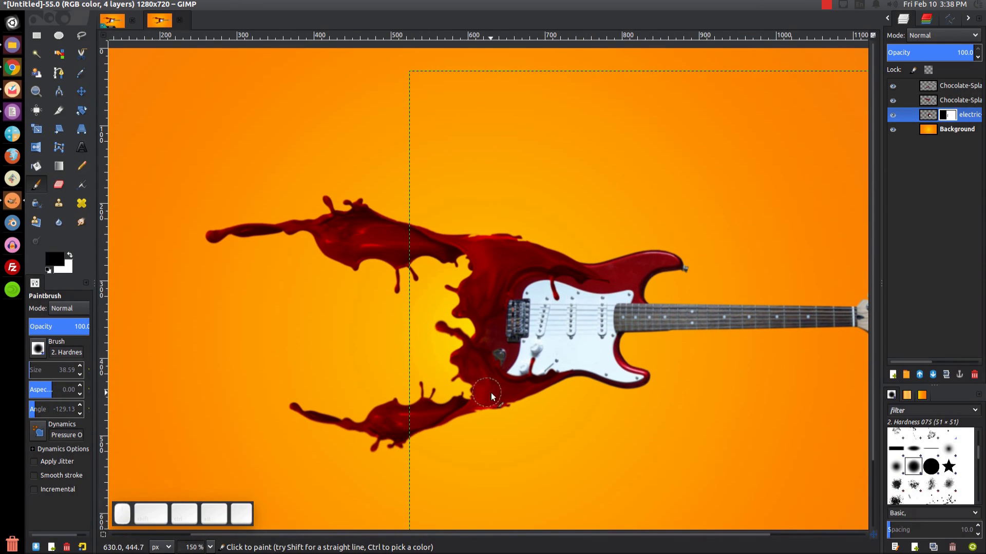
Compare the composition with the finished thumbnail image and add a white (full opacity) layer mask to the upper splash layer.
left_click(112, 21)
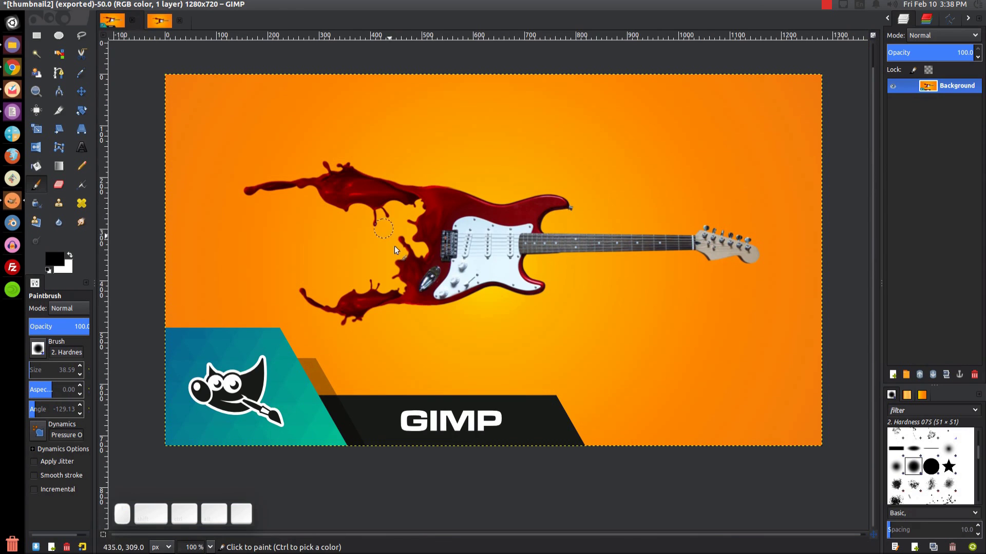
left_click(163, 23)
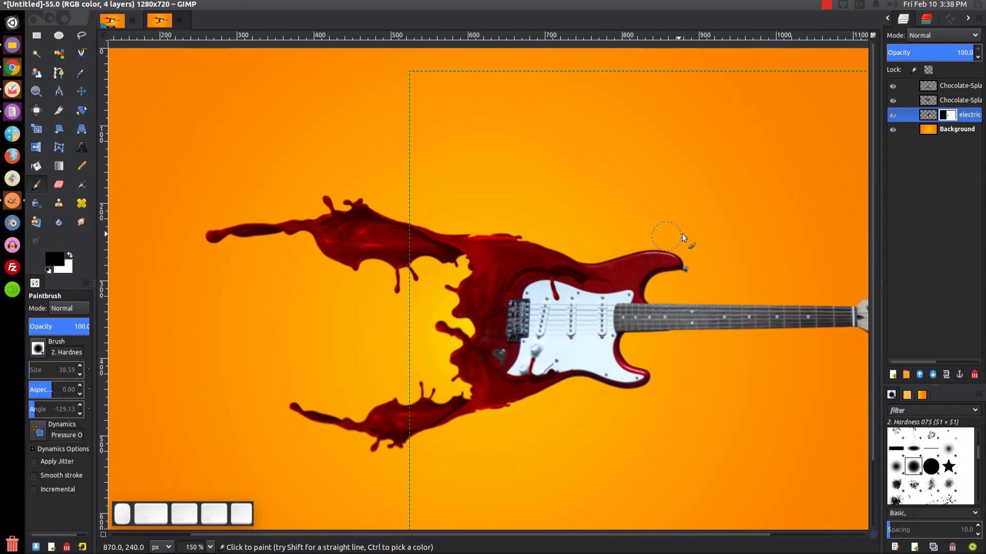
left_click(952, 100)
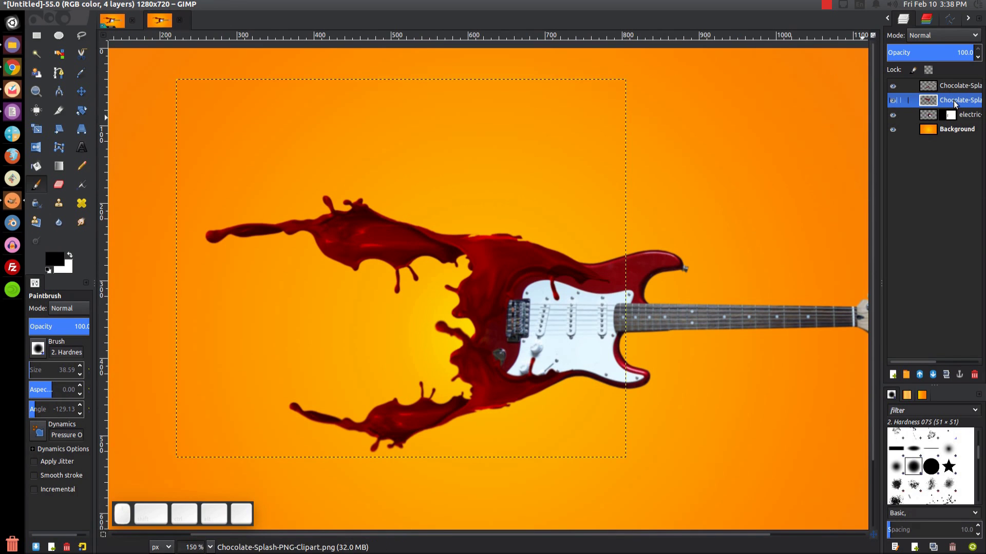
right_click(954, 101)
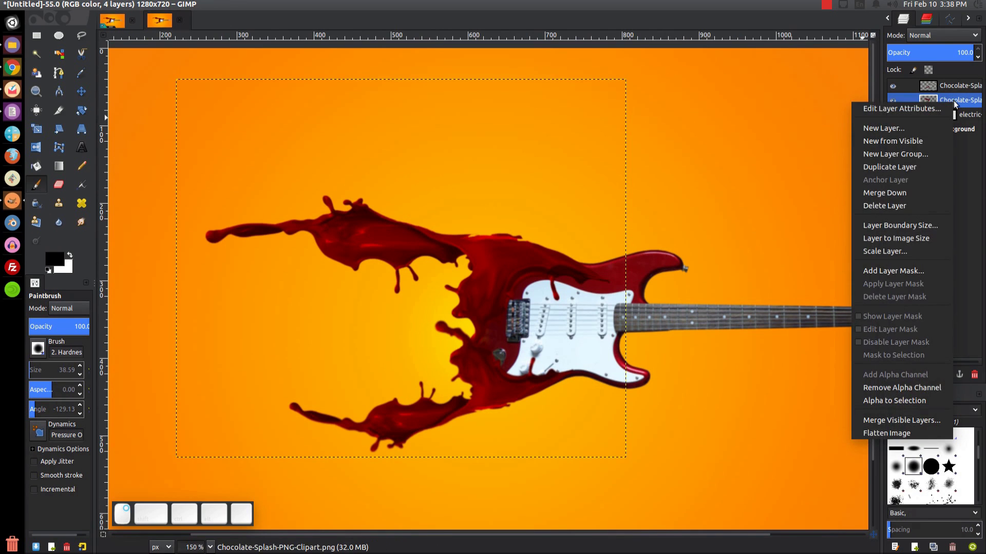
left_click(891, 272)
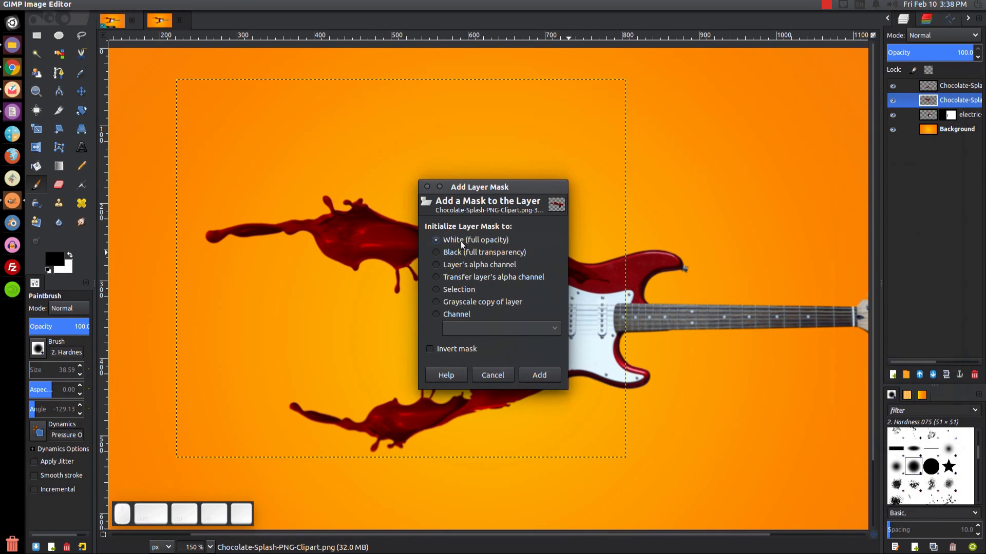
left_click(528, 379)
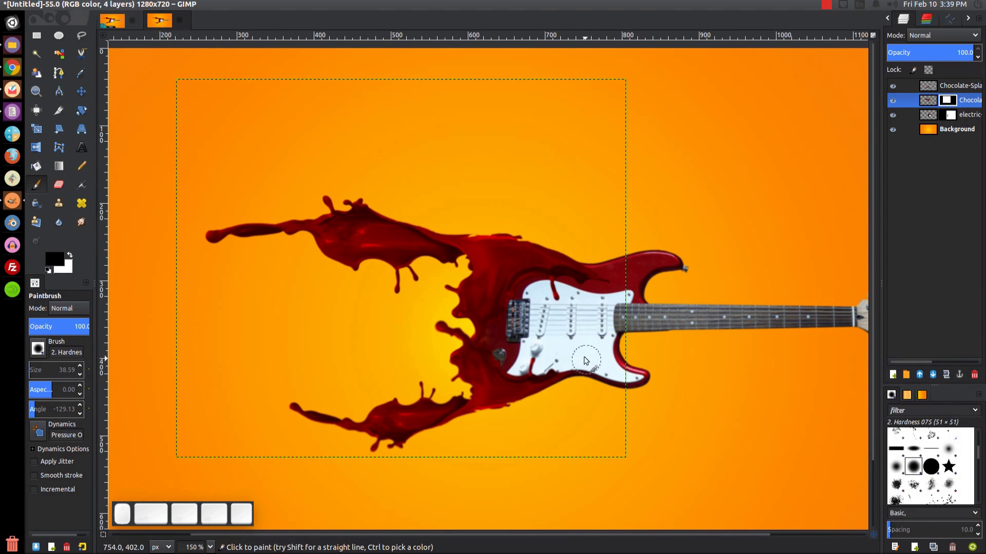
Mask out the upper splash over the pickguard and upper guitar body with black and the Hardness 050 brush, blending it into the body.
left_click(899, 470)
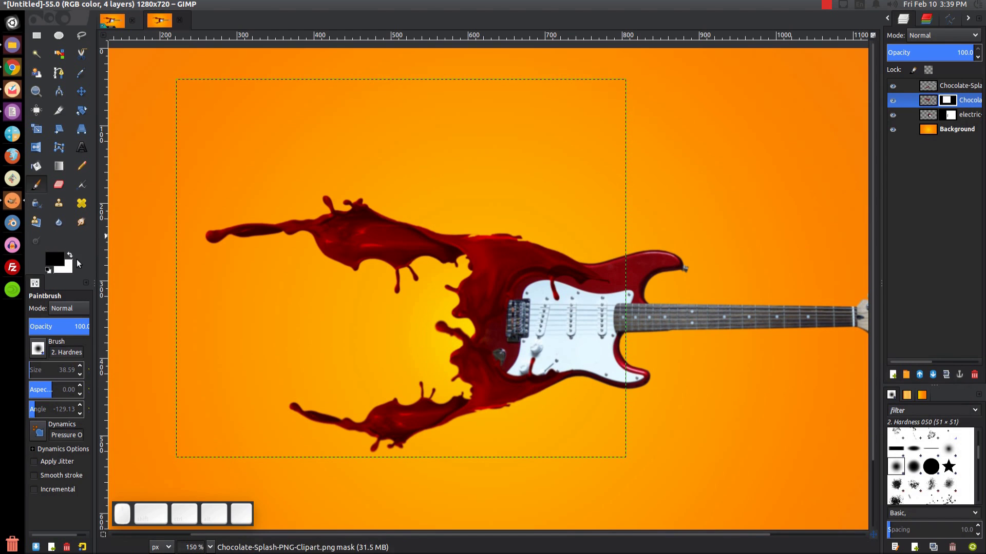
scroll(534, 288, "up", 2)
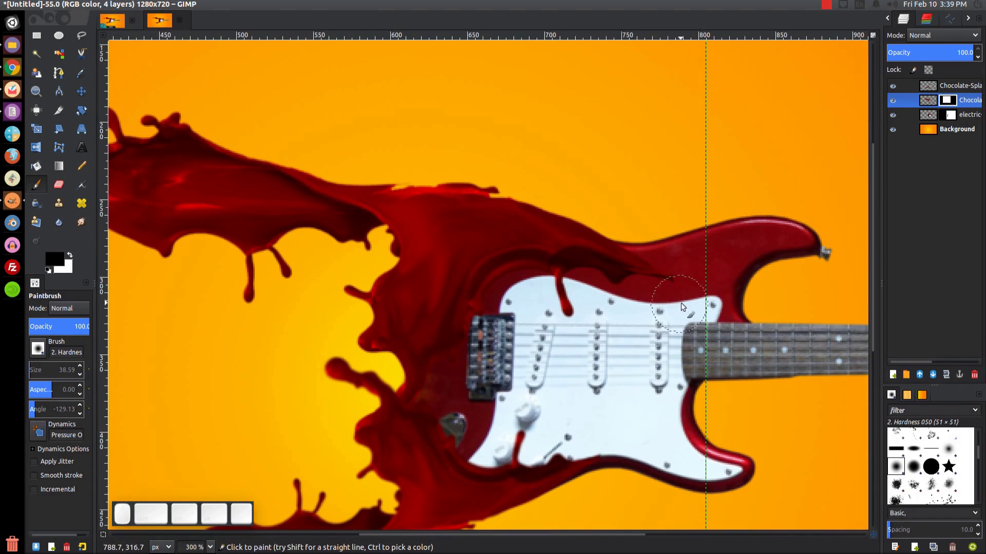
left_click(689, 290)
mouse_move(565, 328)
left_mouse_down()
mouse_move(559, 283)
mouse_move(534, 303)
mouse_move(591, 289)
left_mouse_up()
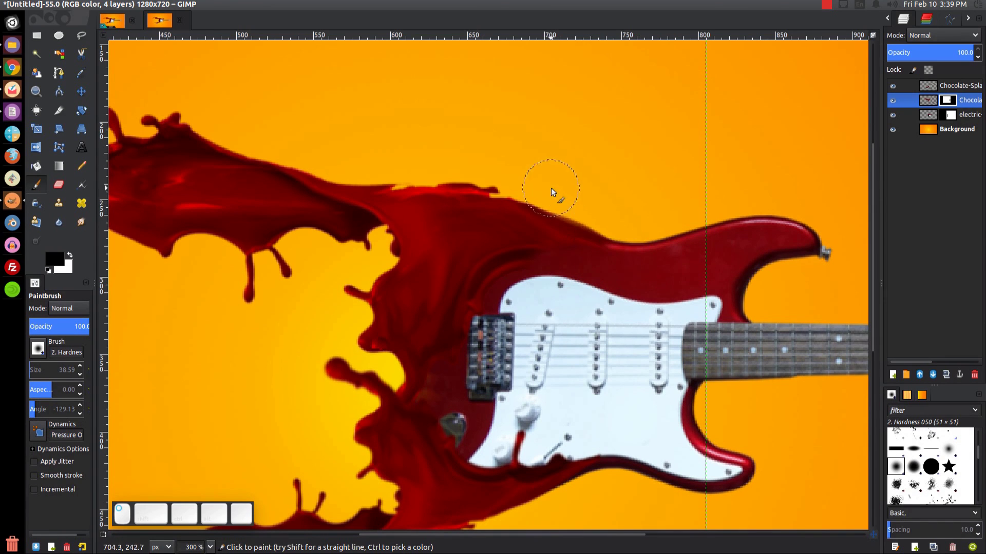
mouse_move(608, 214)
left_mouse_down()
mouse_move(551, 192)
mouse_move(627, 231)
left_mouse_up()
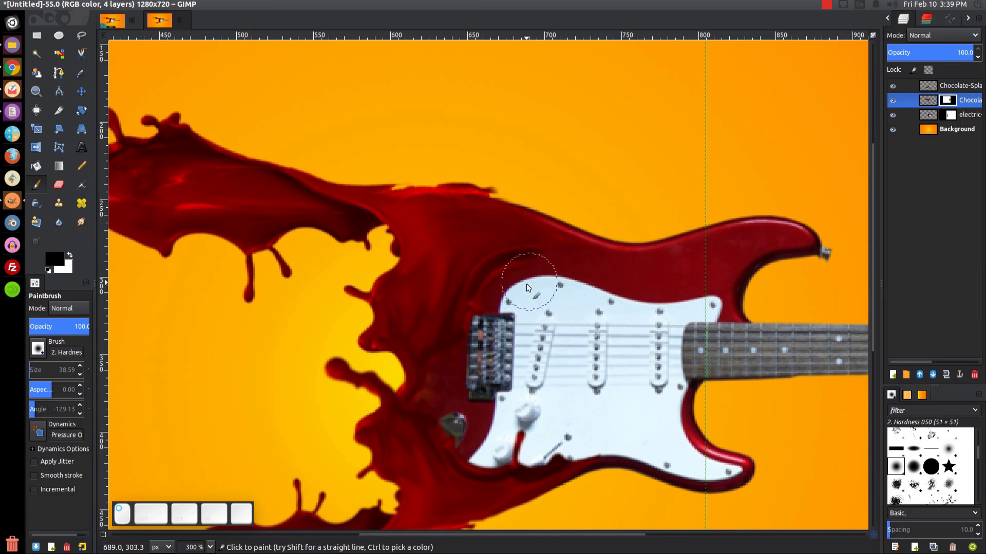
left_click(501, 297)
left_click_drag(509, 288, 497, 294)
scroll(529, 410, "down", 1)
scroll(528, 410, "left", 1)
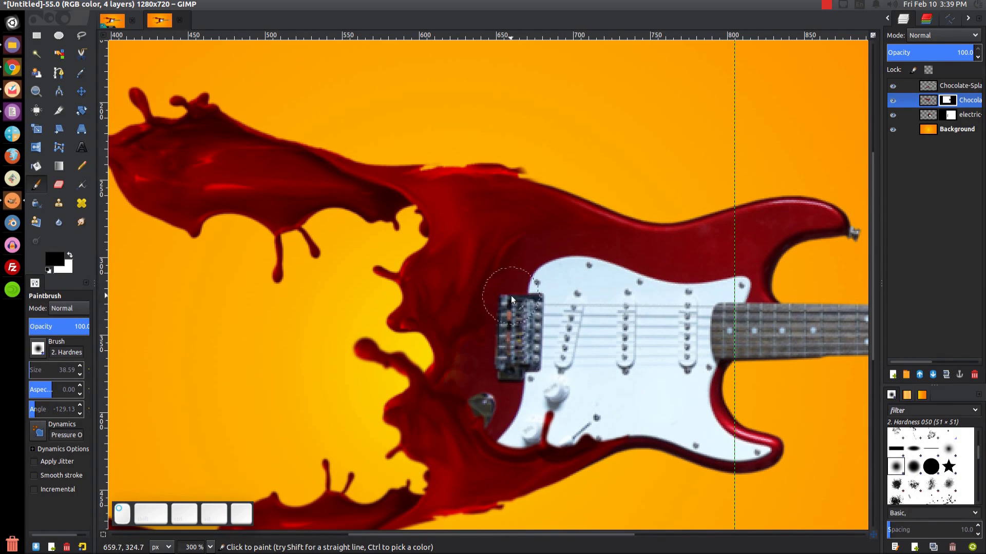
Mask away the ragged splash fragments along the guitar body's upper edge with black and the Hardness 100 brush.
scroll(656, 359, "down", 3, "ctrl")
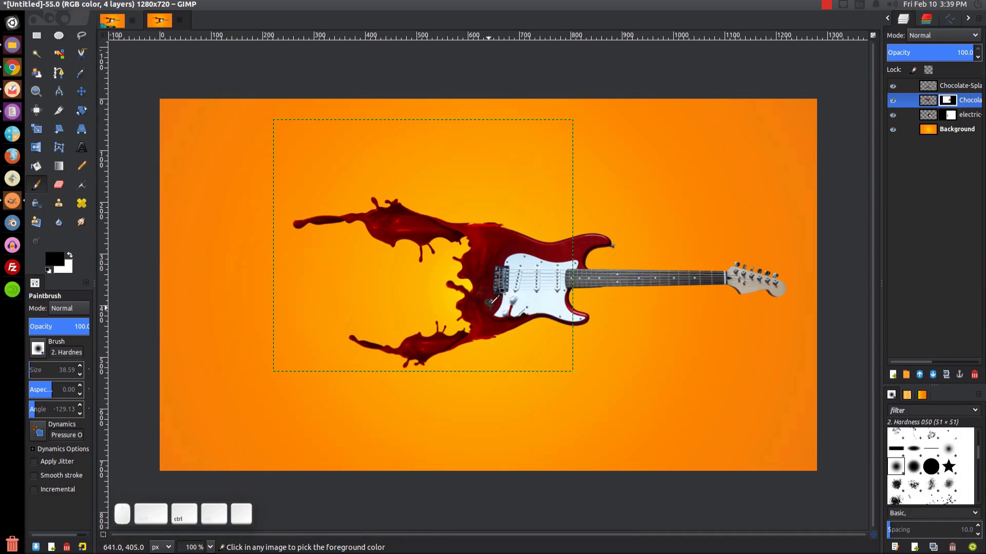
scroll(486, 315, "up", 3, "ctrl")
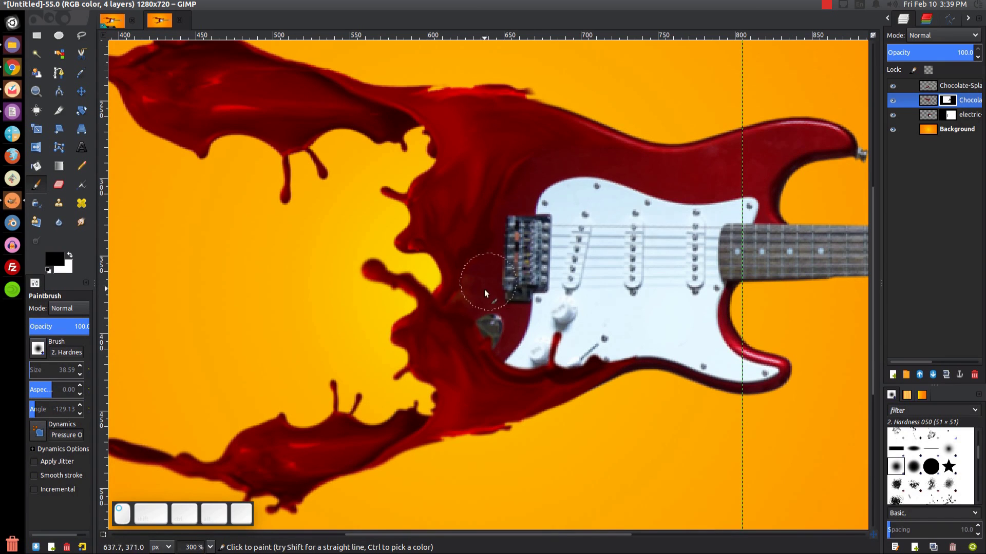
scroll(492, 273, "up", 5)
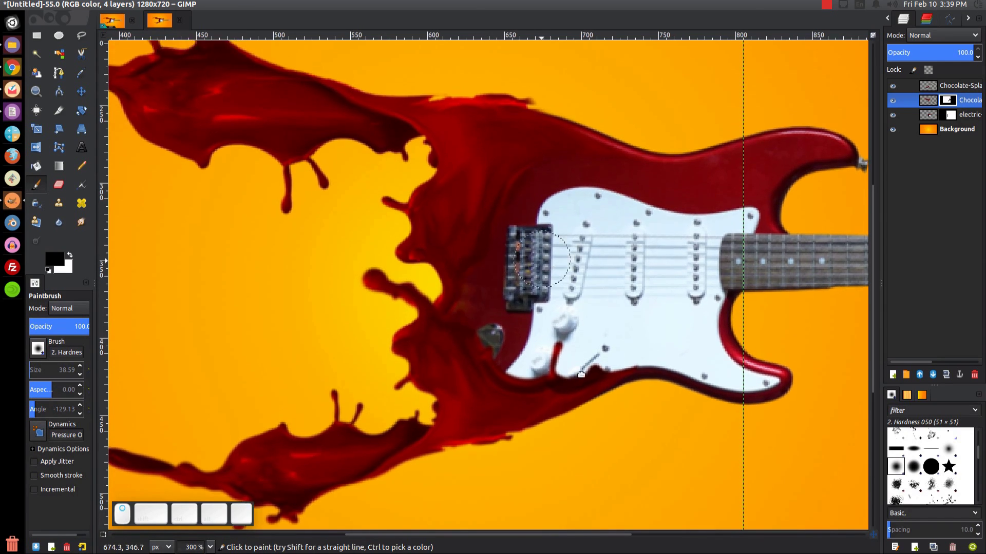
scroll(603, 424, "left", 2)
scroll(554, 323, "left", 3)
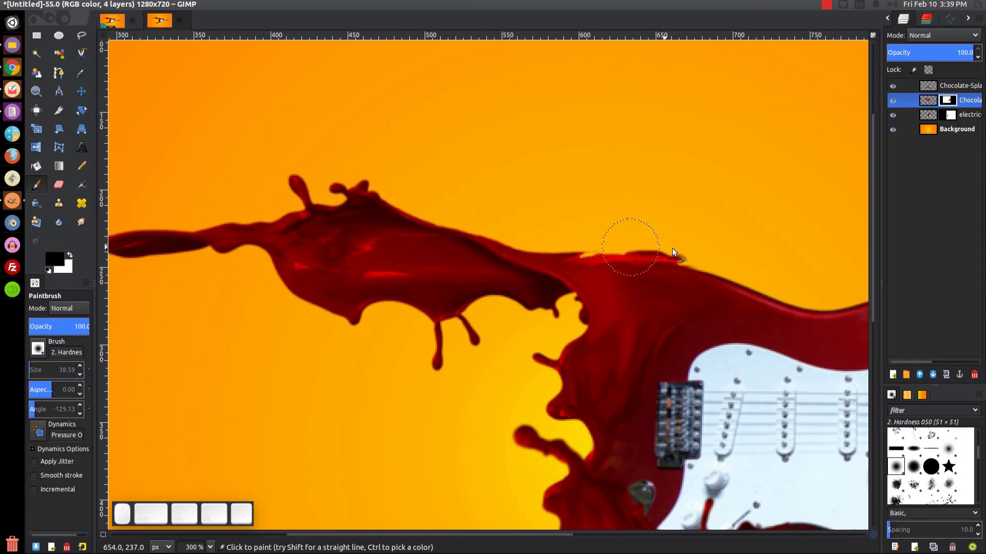
scroll(564, 252, "up", 1)
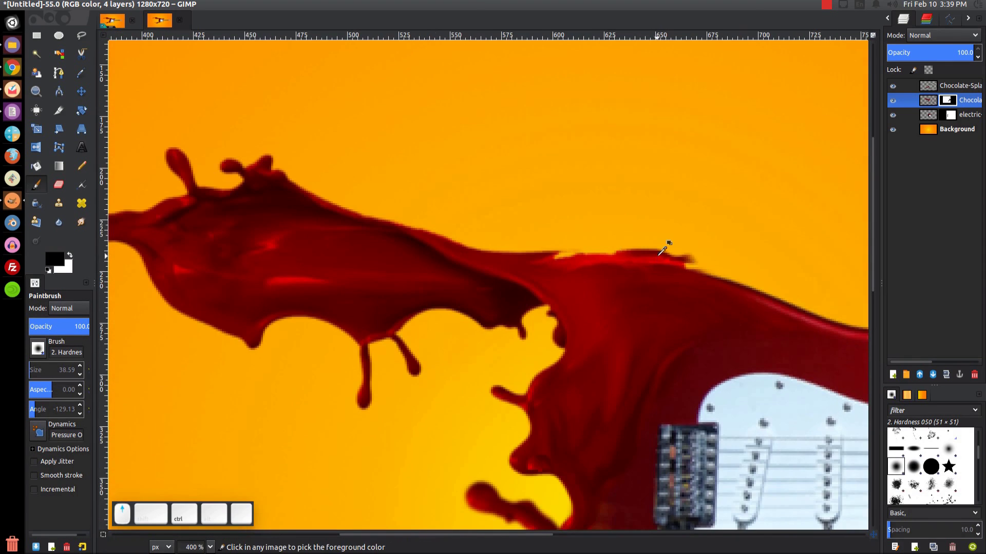
scroll(611, 272, "right", 1)
scroll(598, 284, "right", 1)
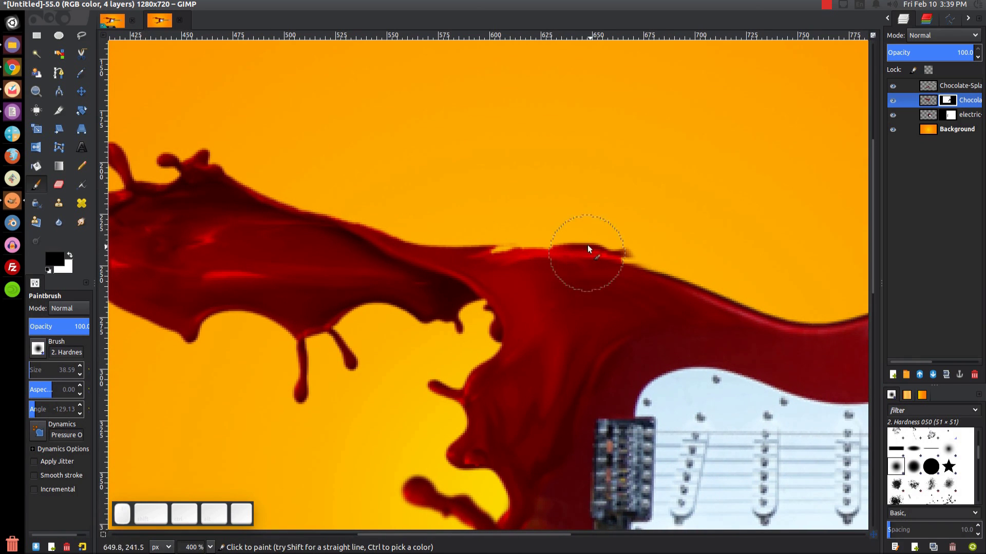
left_click(934, 467)
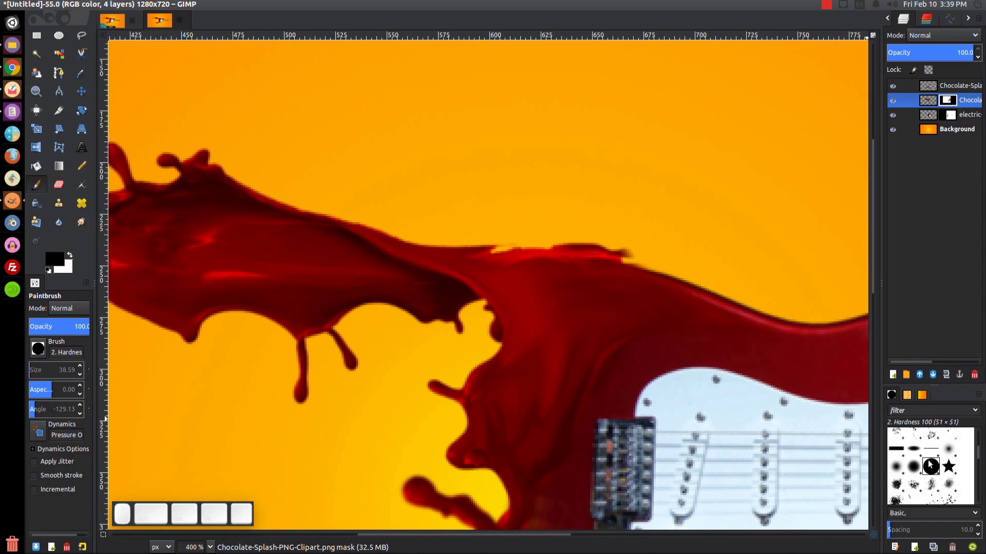
mouse_move(654, 229)
left_mouse_down()
mouse_move(545, 211)
mouse_move(610, 226)
mouse_move(597, 201)
mouse_move(475, 212)
mouse_move(571, 216)
mouse_move(476, 206)
mouse_move(577, 212)
mouse_move(631, 231)
mouse_move(627, 221)
left_mouse_up()
scroll(628, 221, "up", 3)
scroll(628, 221, "right", 3)
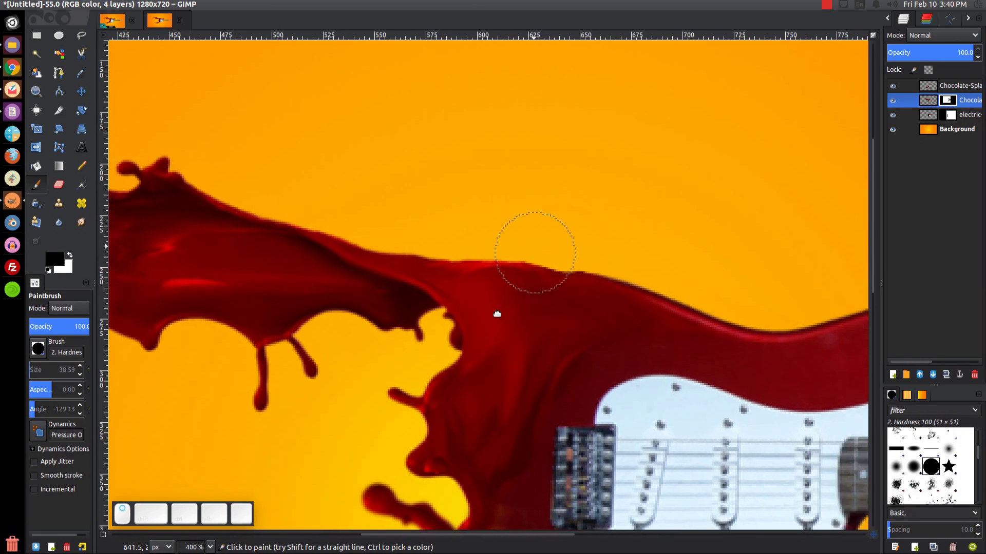
key("1")
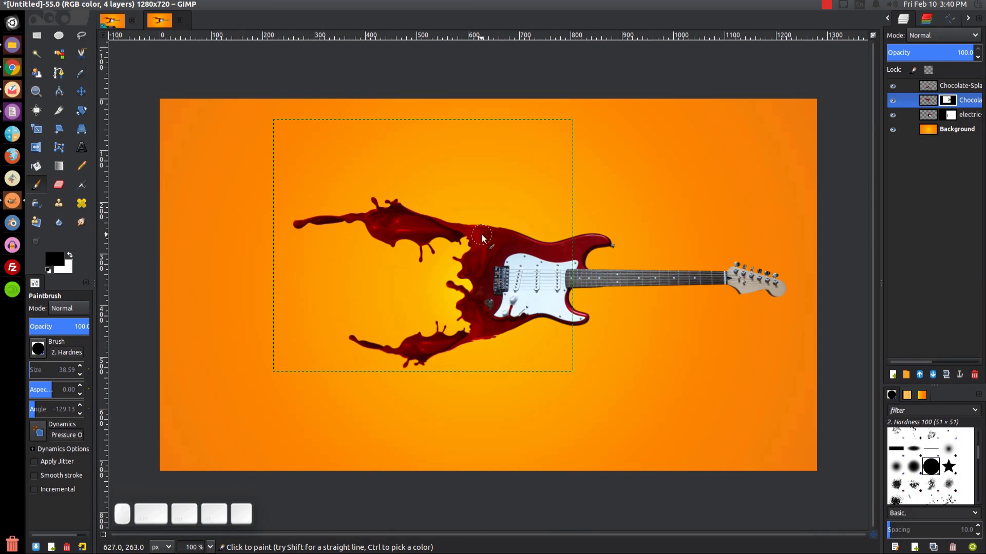
scroll(750, 241, "up", 1)
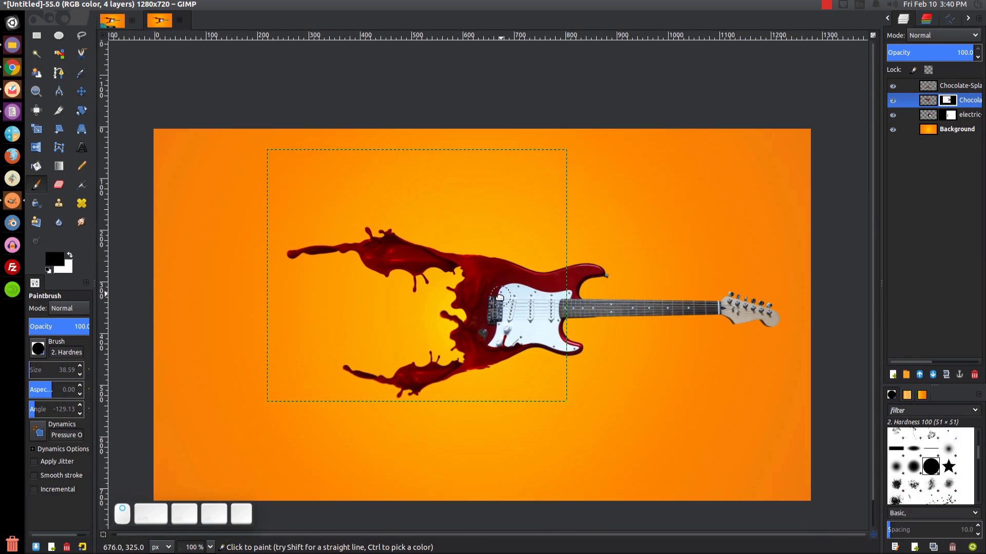
Add a white (full opacity) layer mask to the lower splash layer.
left_click(952, 87)
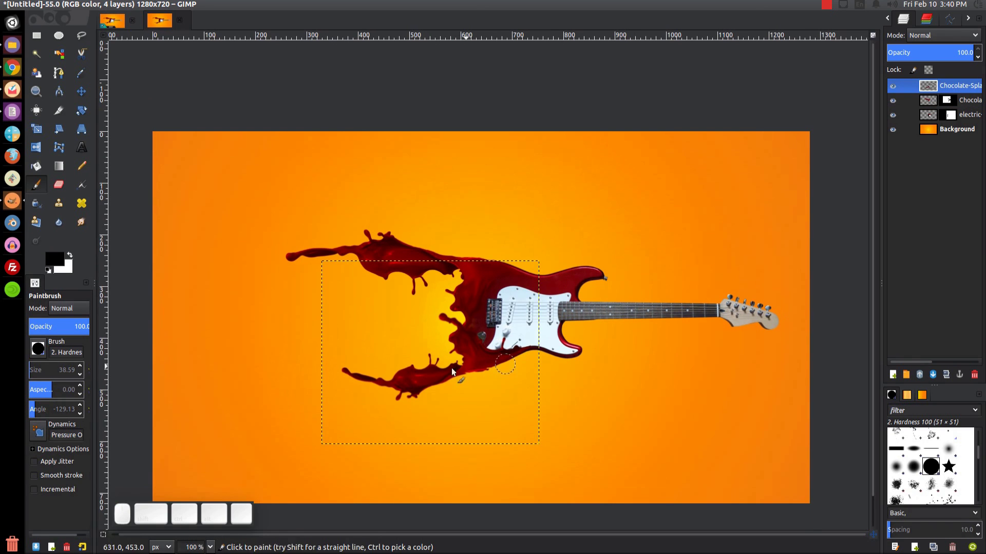
right_click(950, 83)
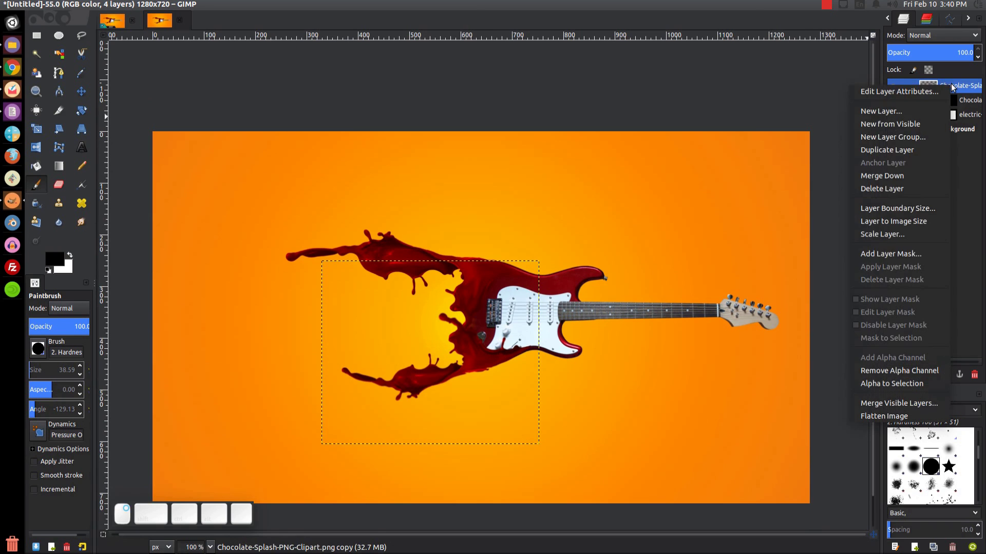
left_click(877, 254)
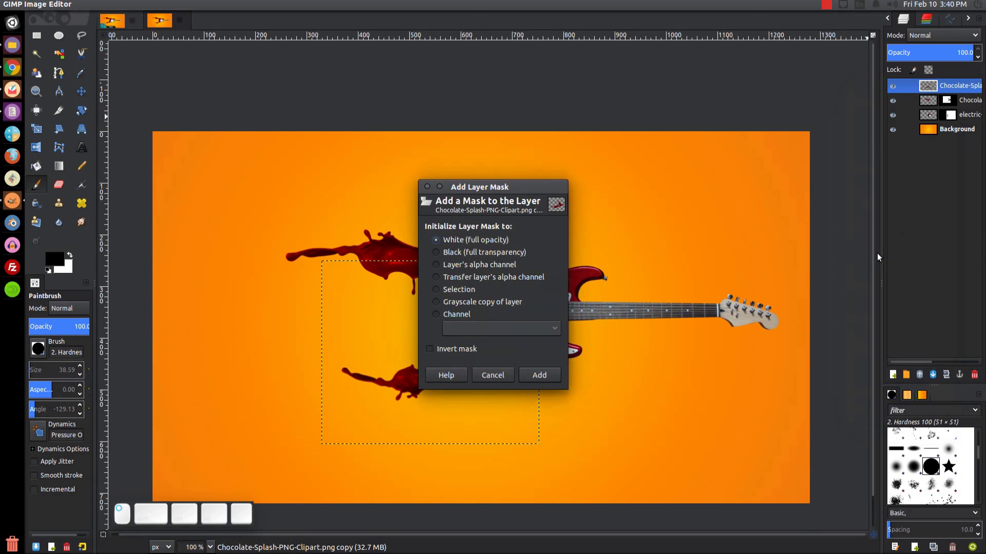
left_click(532, 374)
Mask out the lower splash over the output jack, pickguard and lower guitar body with black and the Hardness 050 brush.
left_click(896, 467)
scroll(483, 374, "up", 4)
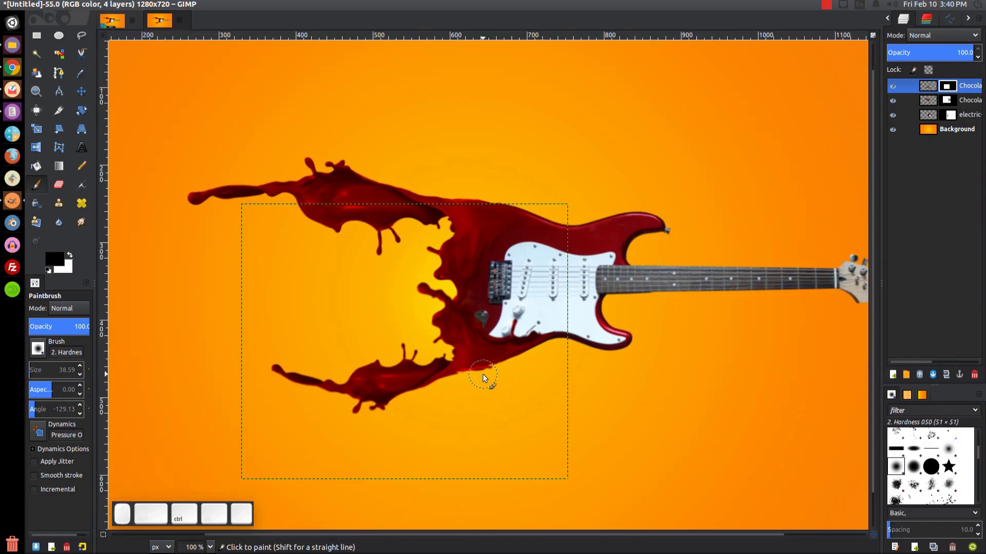
mouse_move(623, 254)
left_mouse_down()
mouse_move(682, 241)
mouse_move(621, 253)
mouse_move(637, 240)
mouse_move(530, 273)
mouse_move(582, 268)
mouse_move(539, 279)
mouse_move(679, 241)
mouse_move(487, 288)
mouse_move(495, 297)
mouse_move(515, 293)
mouse_move(485, 298)
mouse_move(551, 265)
mouse_move(494, 293)
mouse_move(528, 288)
mouse_move(490, 295)
mouse_move(504, 251)
mouse_move(476, 283)
mouse_move(447, 282)
mouse_move(485, 249)
mouse_move(479, 235)
mouse_move(455, 253)
mouse_move(474, 227)
mouse_move(599, 289)
left_mouse_up()
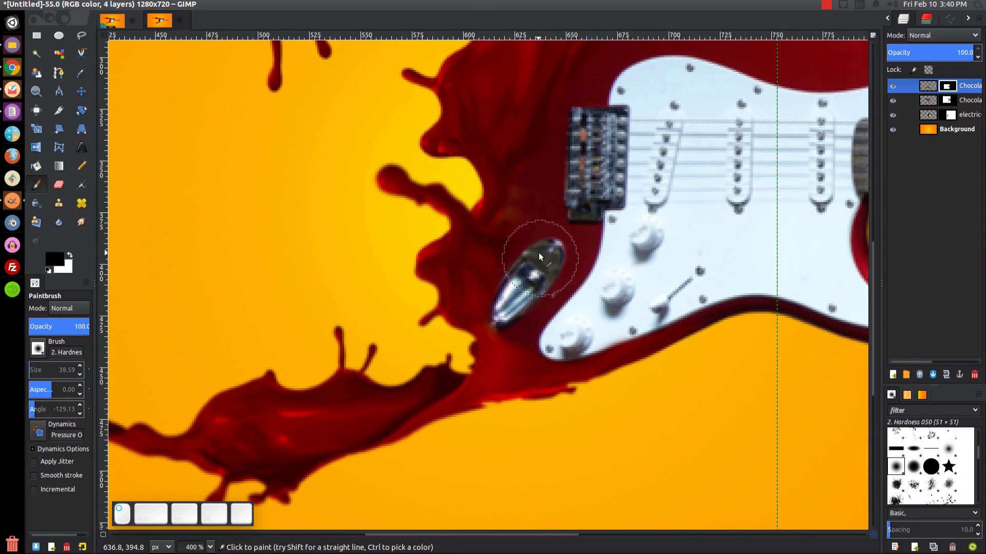
mouse_move(551, 295)
left_mouse_down()
mouse_move(519, 297)
mouse_move(524, 285)
mouse_move(512, 307)
left_mouse_up()
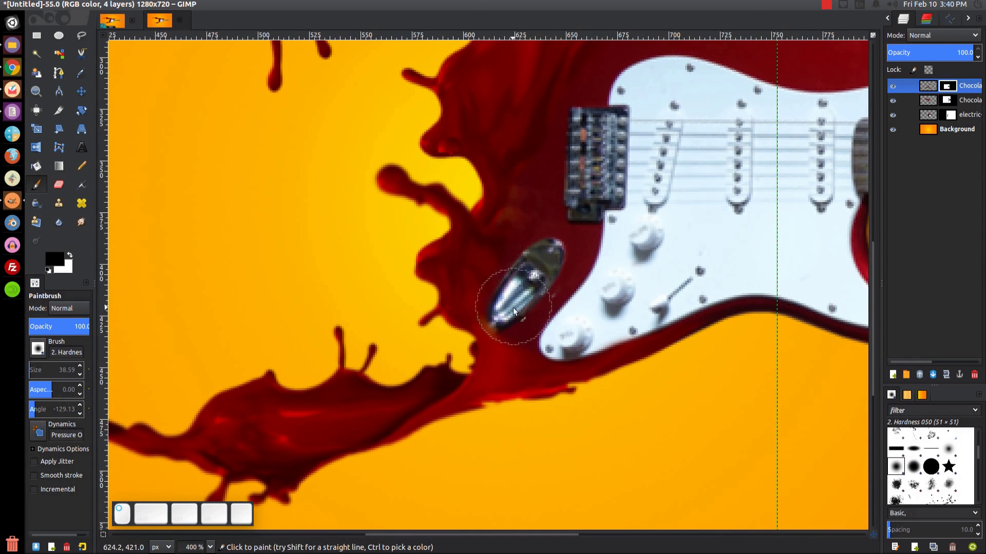
Mask away the ragged splash fragments along the guitar body's lower edge with the Hardness 100 brush, and undo the last stroke near the output jack.
key("space")
left_click_drag(627, 249, 610, 218)
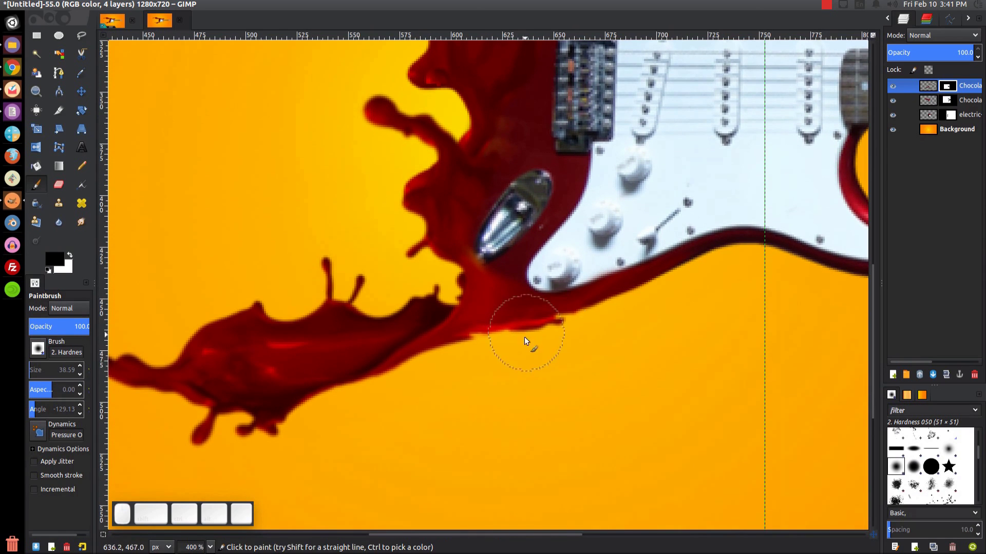
left_click(938, 460)
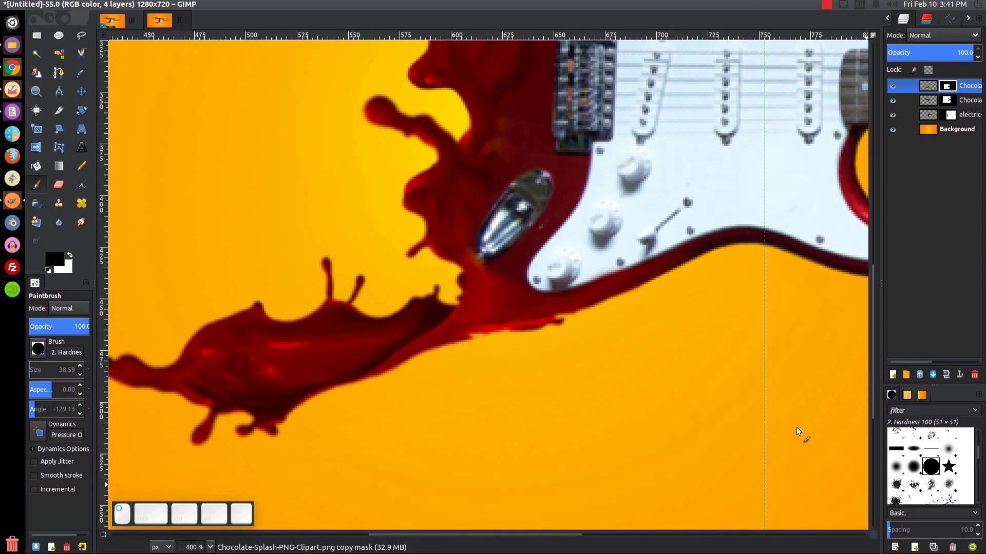
mouse_move(555, 358)
left_mouse_down()
mouse_move(496, 368)
mouse_move(462, 393)
mouse_move(604, 340)
mouse_move(685, 372)
left_mouse_up()
scroll(584, 348, "up", 3)
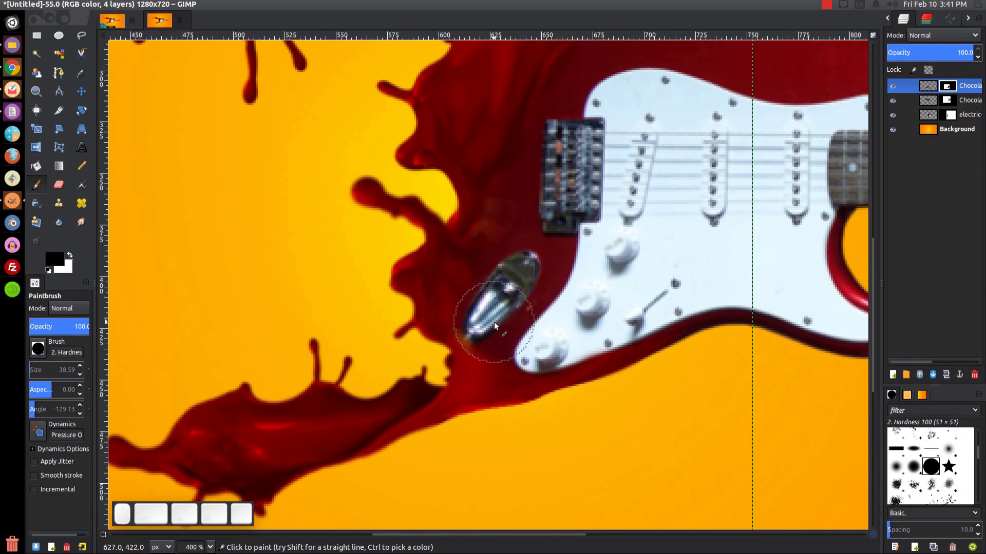
key("ctrl+z")
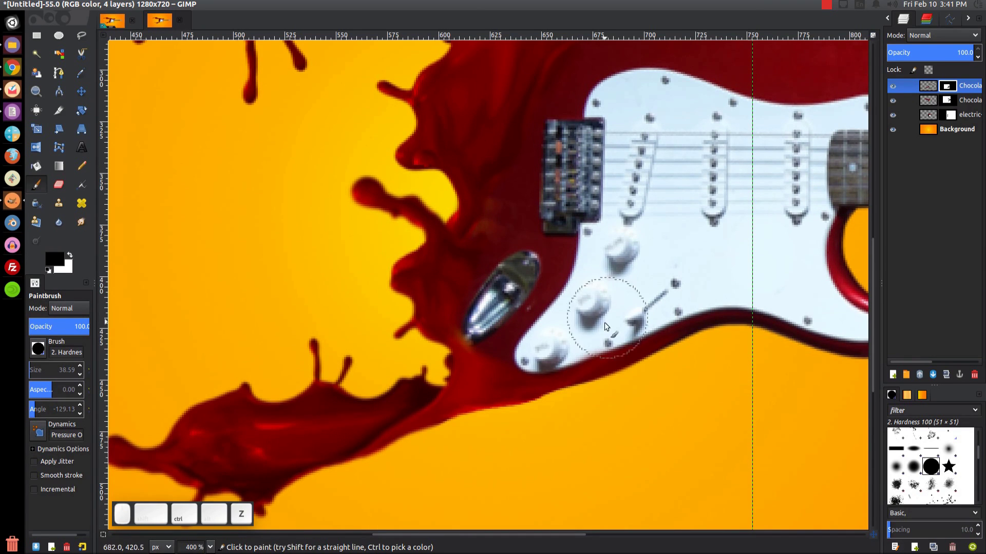
scroll(570, 385, "up", 2)
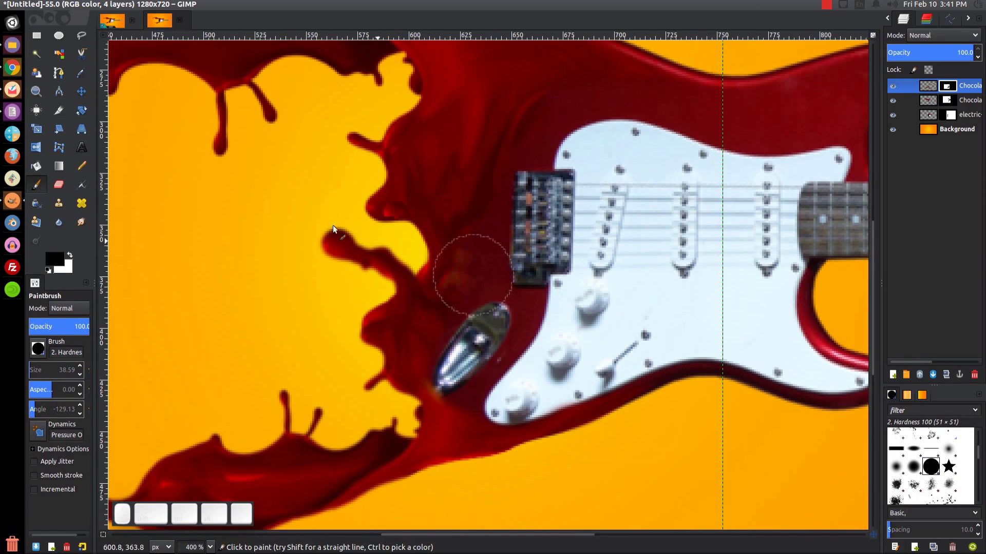
Restore the splash around the output jack's lower tip by painting white on the mask with the Hardness 075 brush at size 5.
key("x")
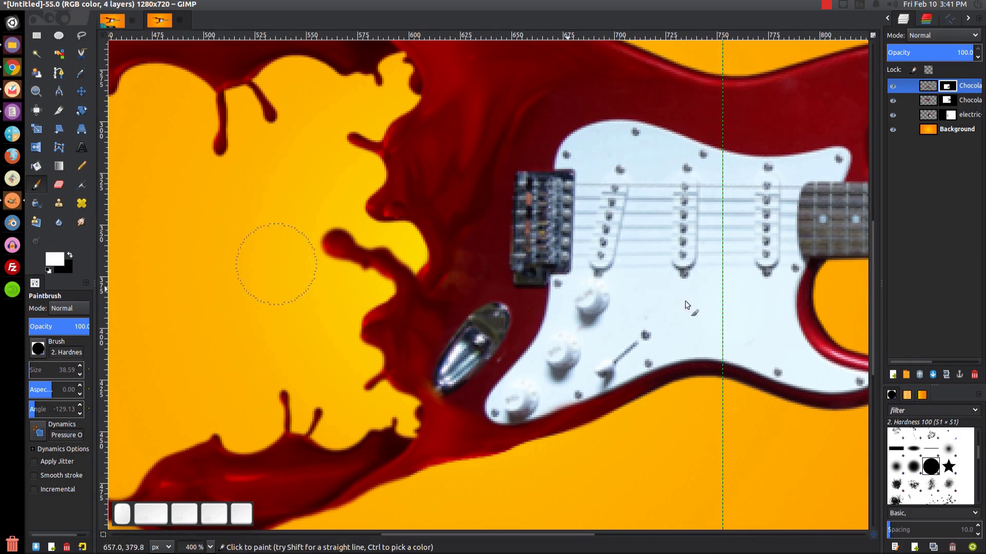
left_click(914, 467)
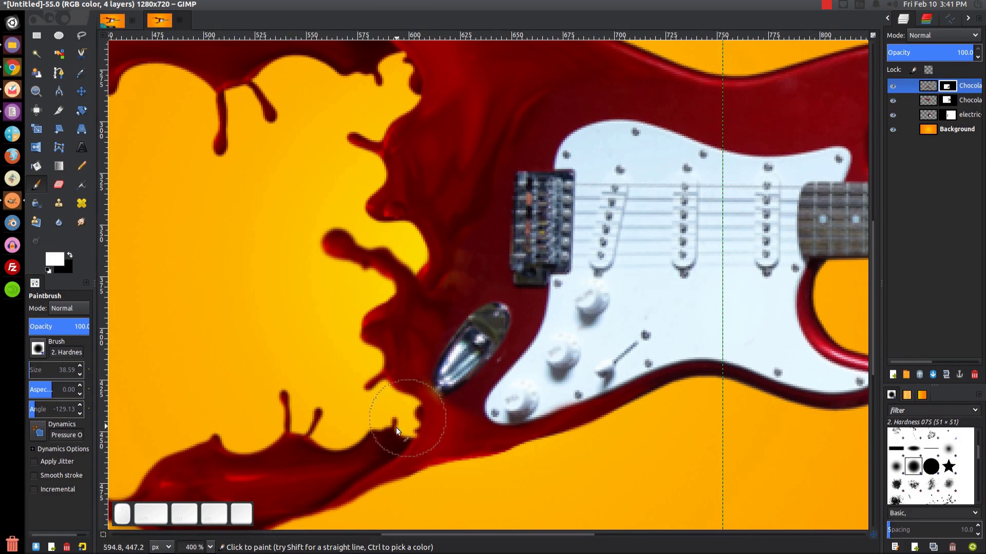
key("[")
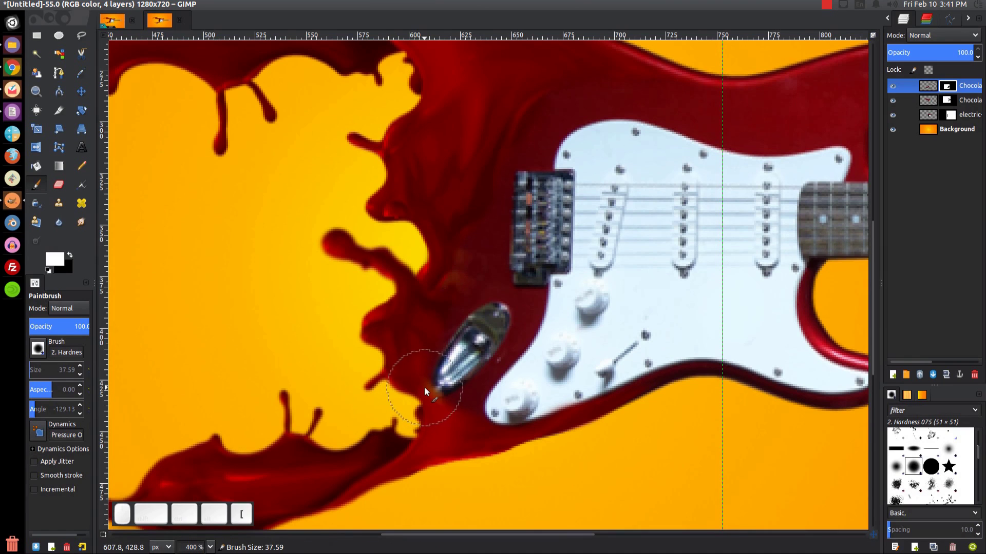
key("bracketleft")
key("bracketleft")
key("bracketleft")
key("bracketleft")
key("bracketleft")
key("bracketleft")
key("bracketleft")
key("bracketleft")
key("bracketleft")
key("bracketleft")
key("bracketleft")
key("bracketleft")
key("bracketleft")
key("bracketleft")
key("bracketleft")
key("bracketleft")
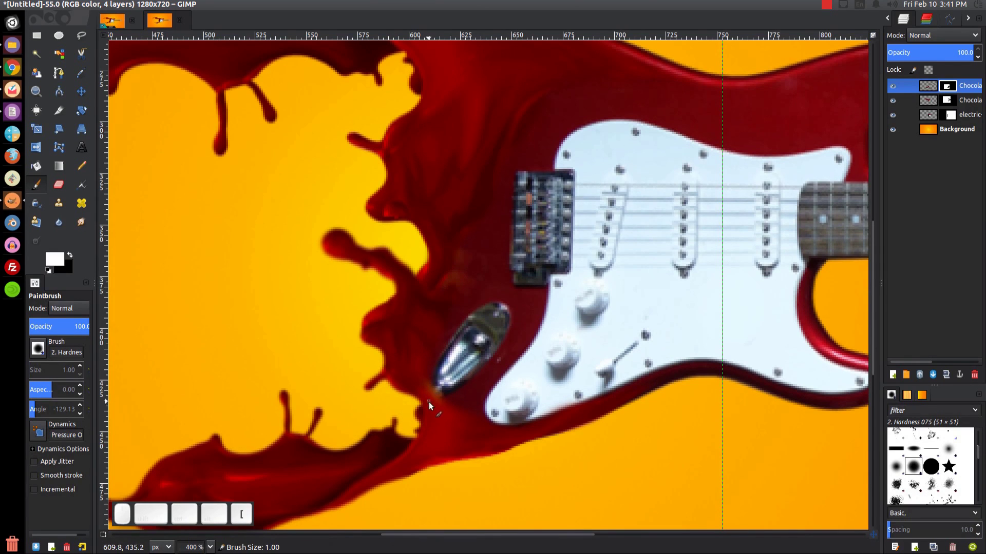
scroll(431, 400, "up", 3, "ctrl")
key("bracketright")
key("bracketright")
key("bracketright")
key("bracketright")
key("bracketright")
key("bracketright")
key("bracketright")
key("bracketright")
key("bracketright")
key("bracketright")
key("bracketright")
key("bracketleft")
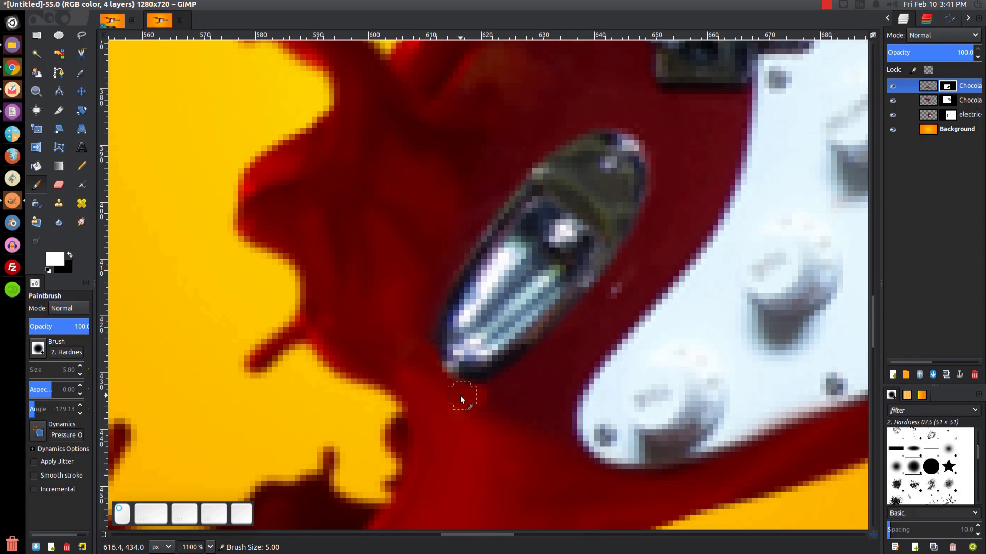
Set the foreground colour to black and choose the Hardness 050 brush for the lower splash's mask.
key("2")
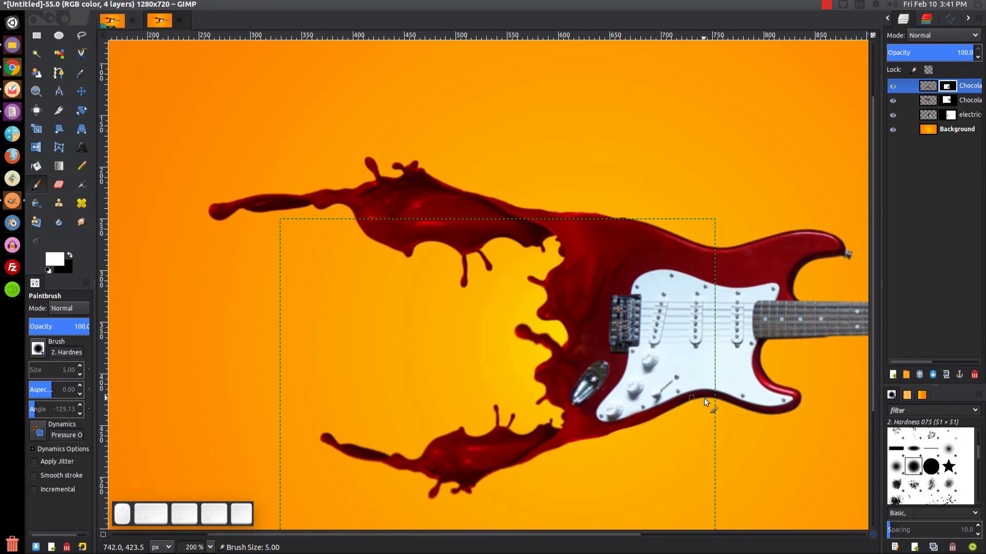
scroll(543, 438, "up", 4)
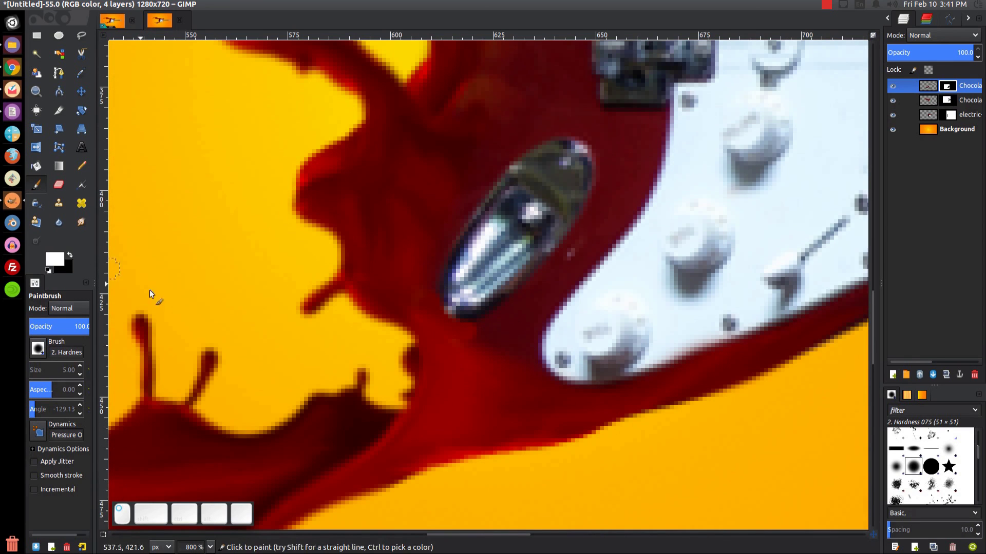
key("comma")
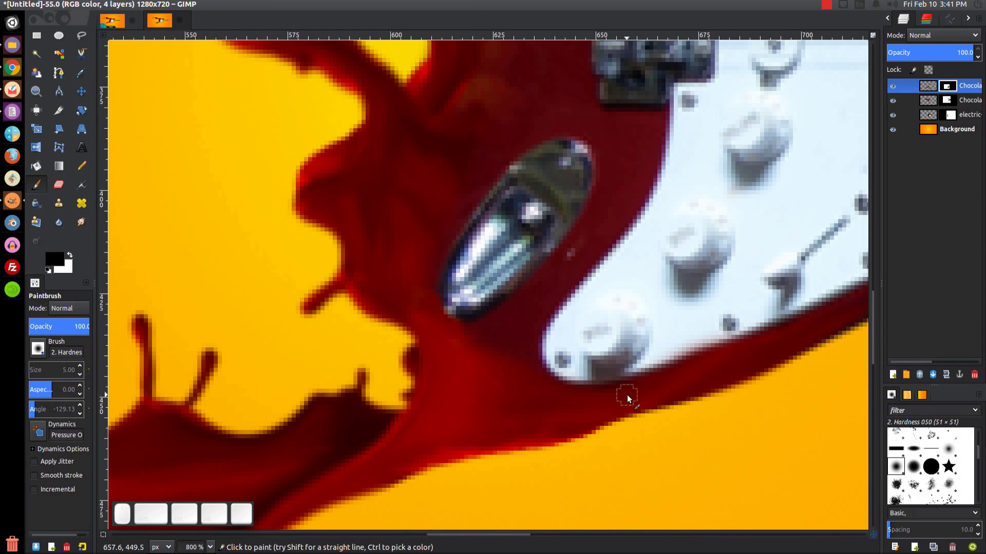
Compare the full composition with the finished thumbnail image and select the Background layer to view the result.
scroll(627, 395, "down", 5, "ctrl")
scroll(621, 384, "down", 3, "ctrl")
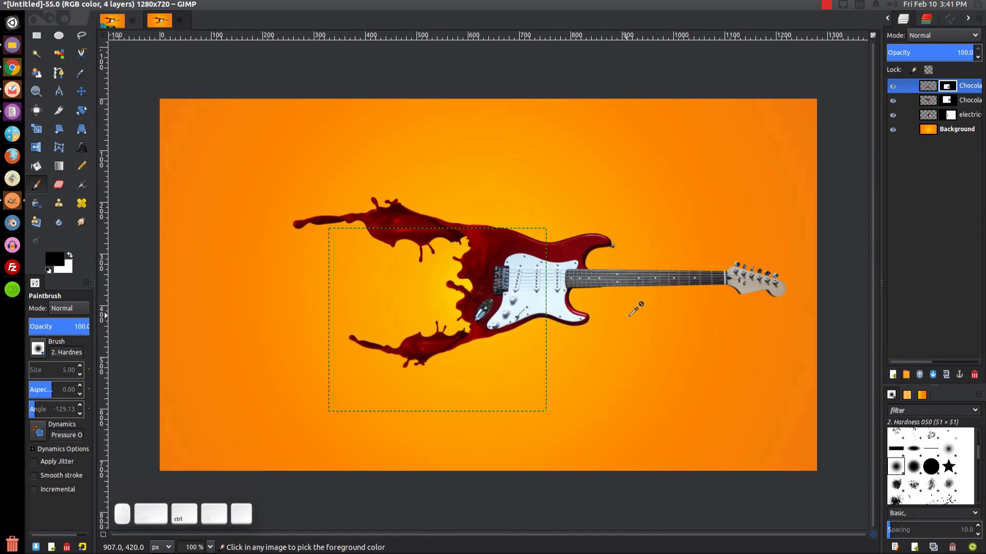
left_click_drag(638, 310, 625, 333)
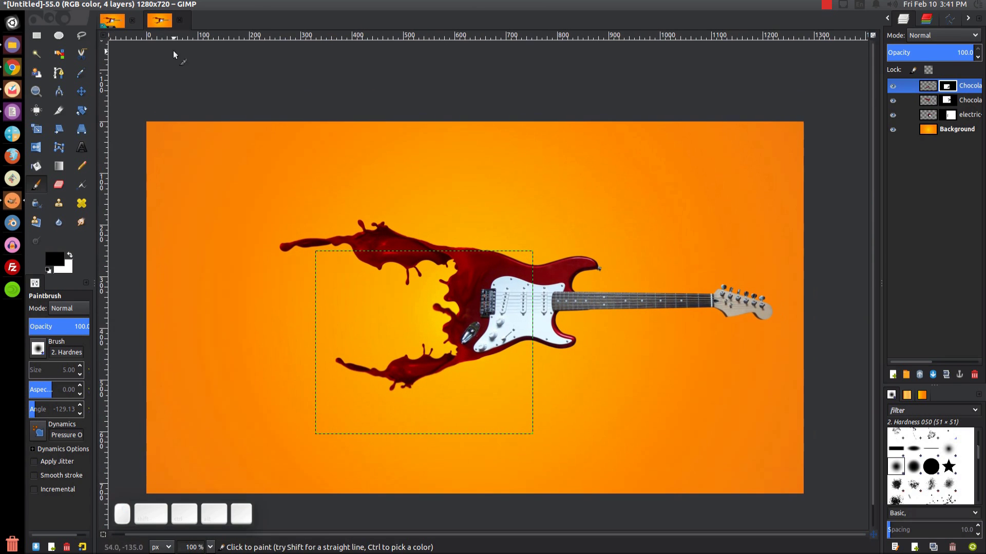
left_click(112, 21)
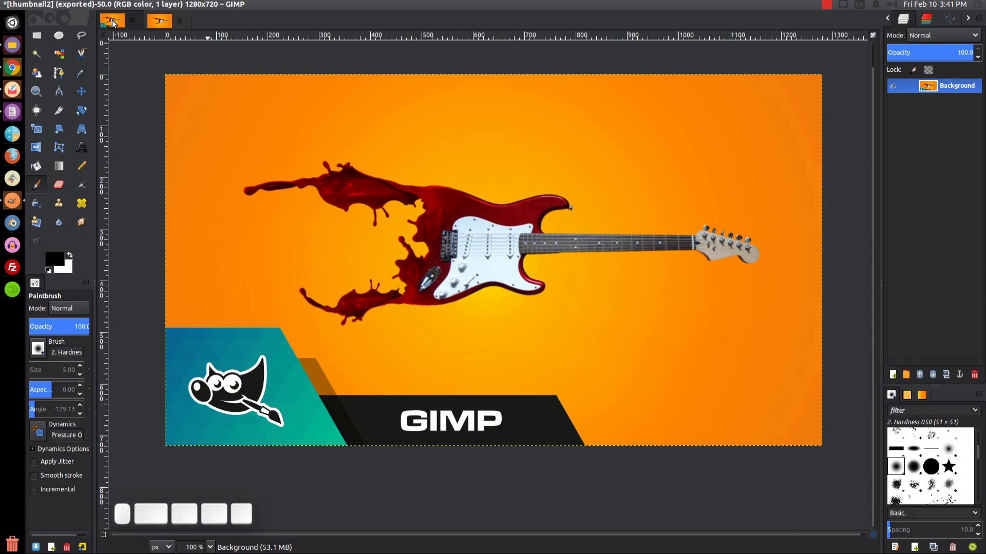
left_click(158, 22)
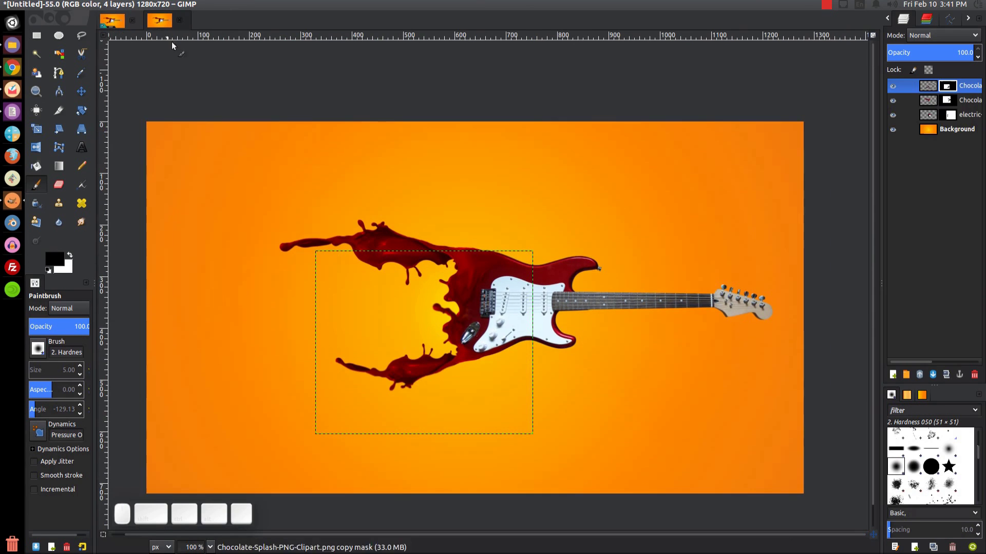
scroll(485, 261, "down", 1, "ctrl")
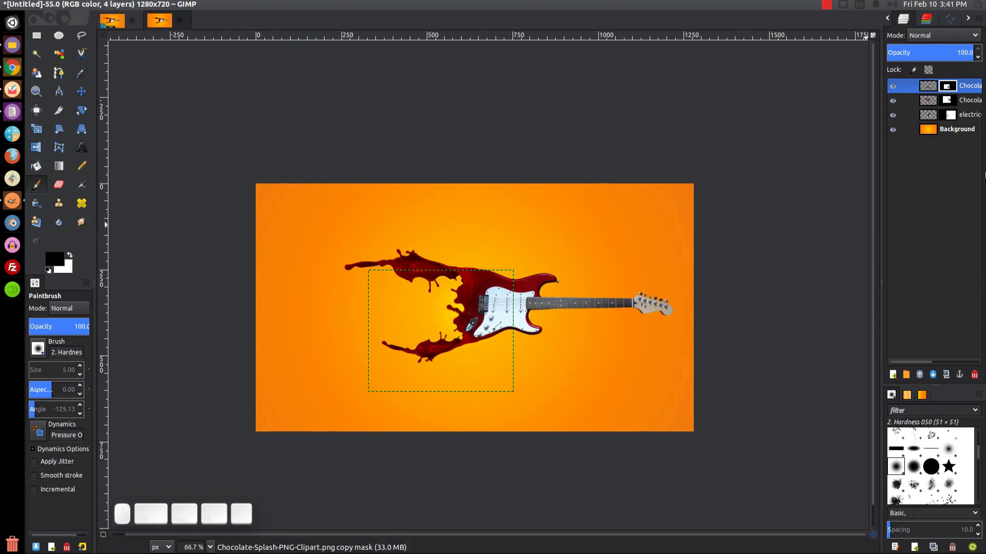
left_click(946, 135)
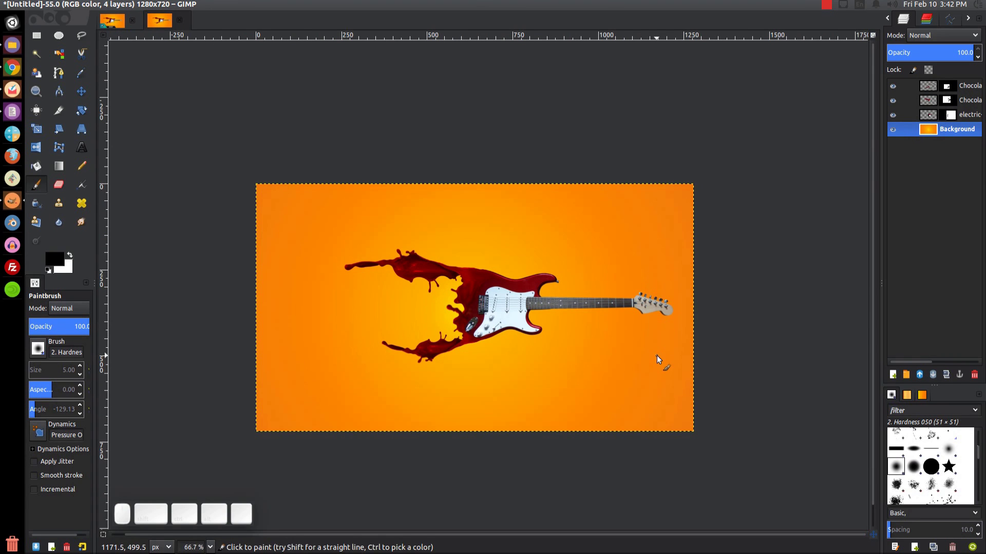
left_click(827, 6)
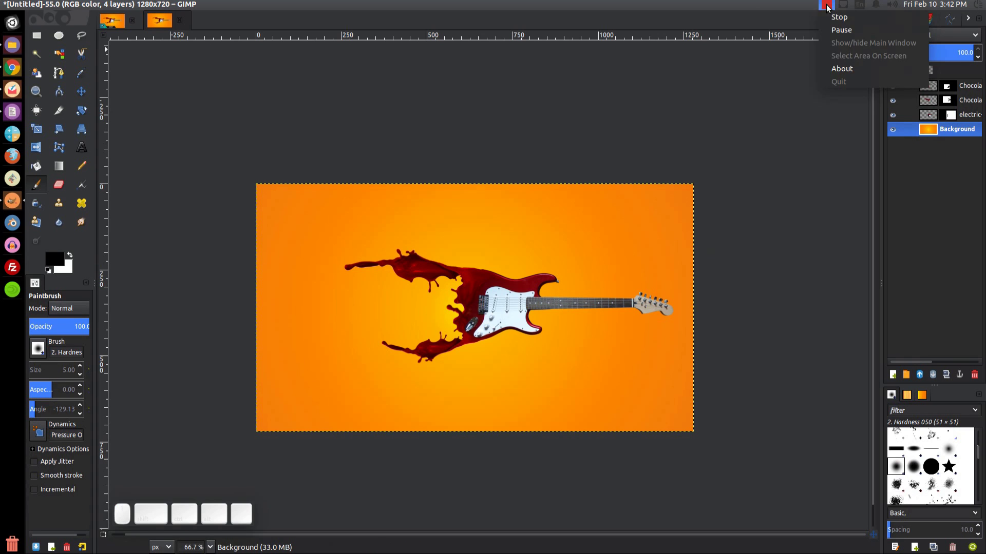
left_click(830, 17)
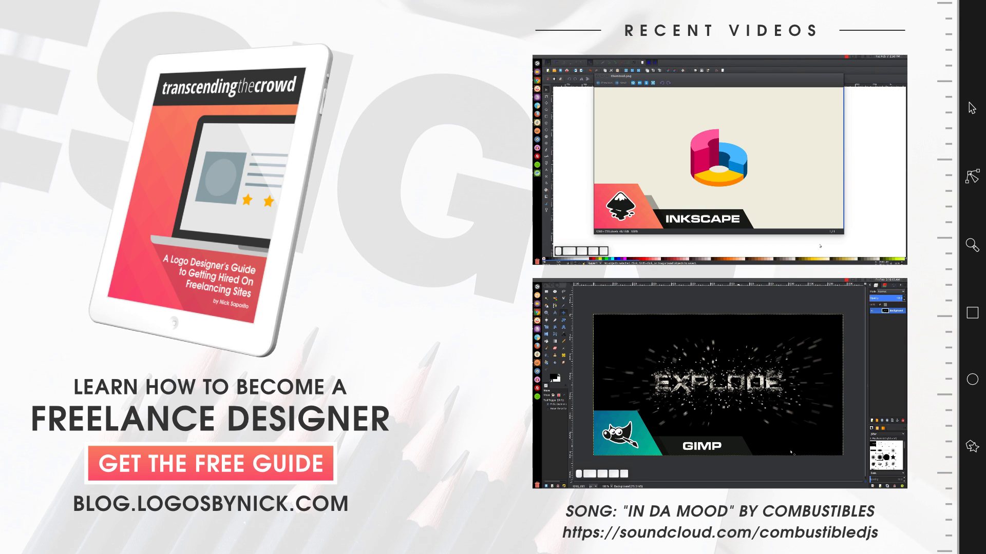